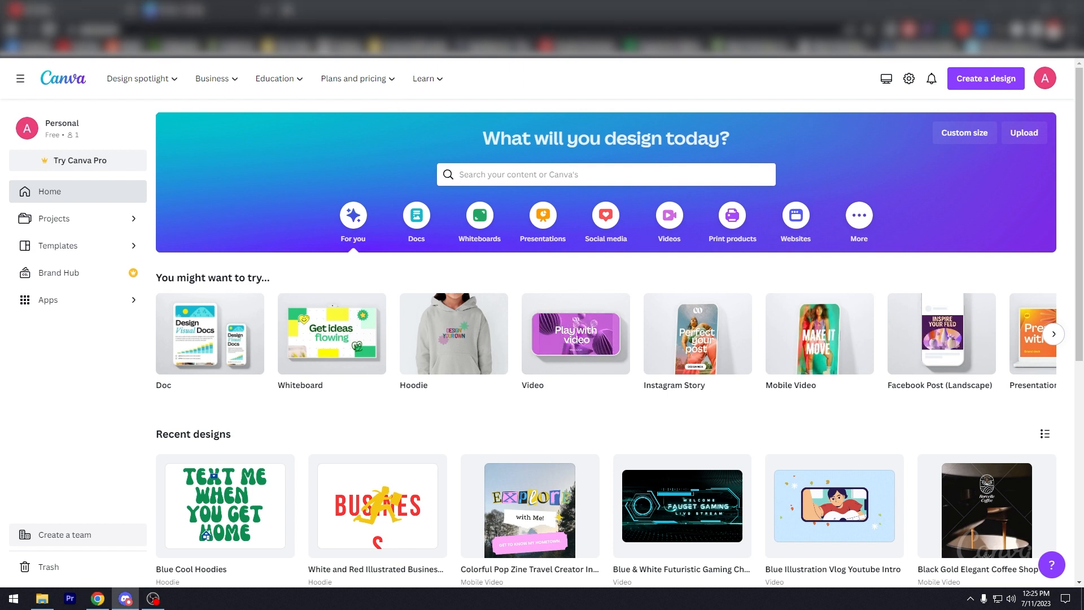
Search the templates for "logo" and open the Logo templates category
left_click(463, 9)
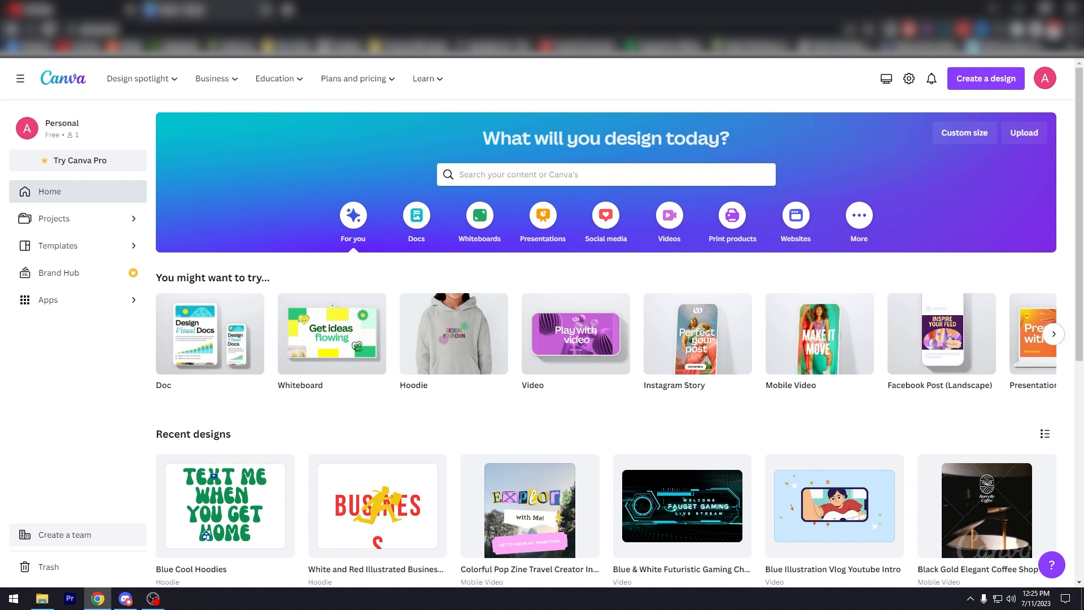
left_click(496, 168)
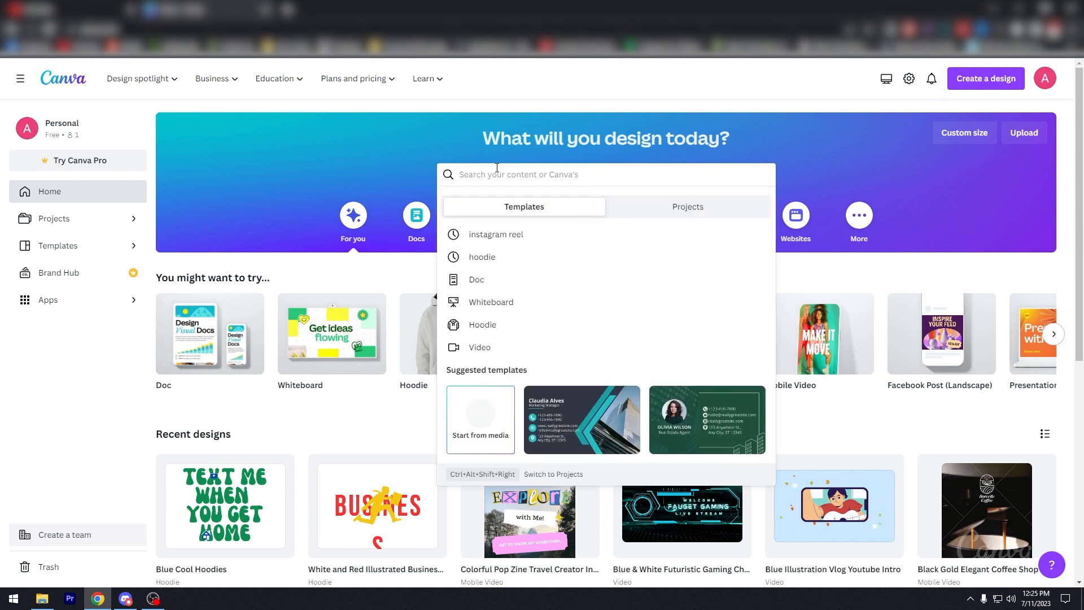
type("logo")
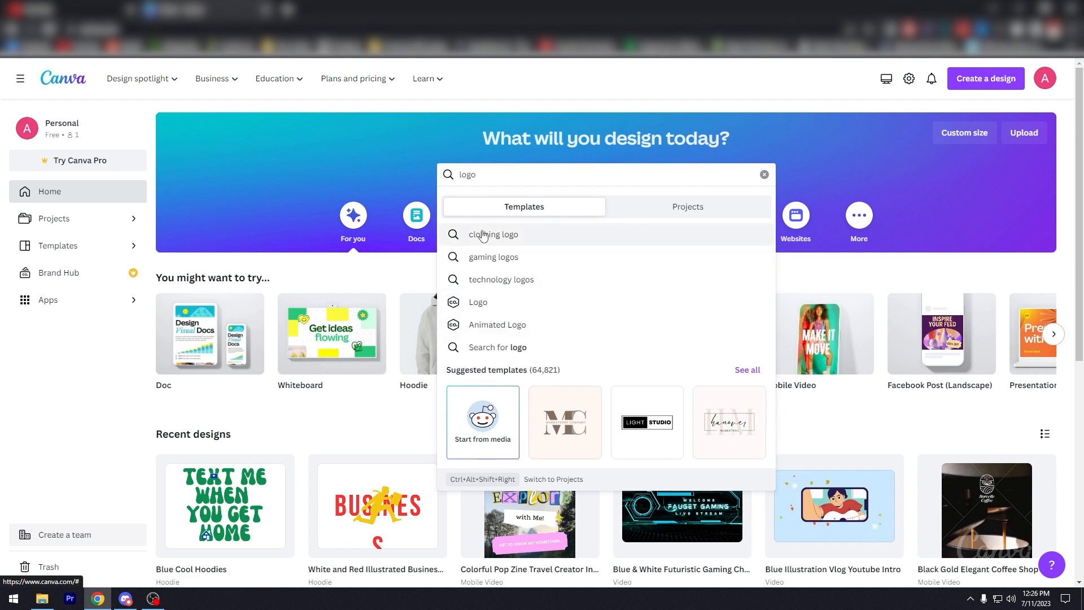
left_click(496, 308)
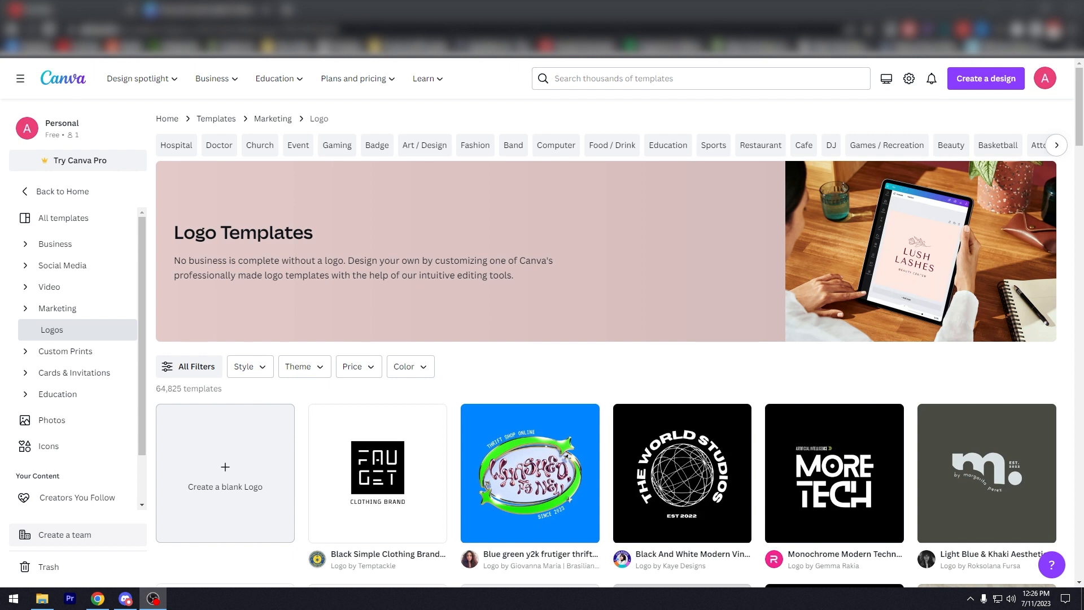
Examine the Illustrated Mountain Adventure Gear Circle Logo template and its Pro label, then close its page
scroll(667, 116, "down", 3)
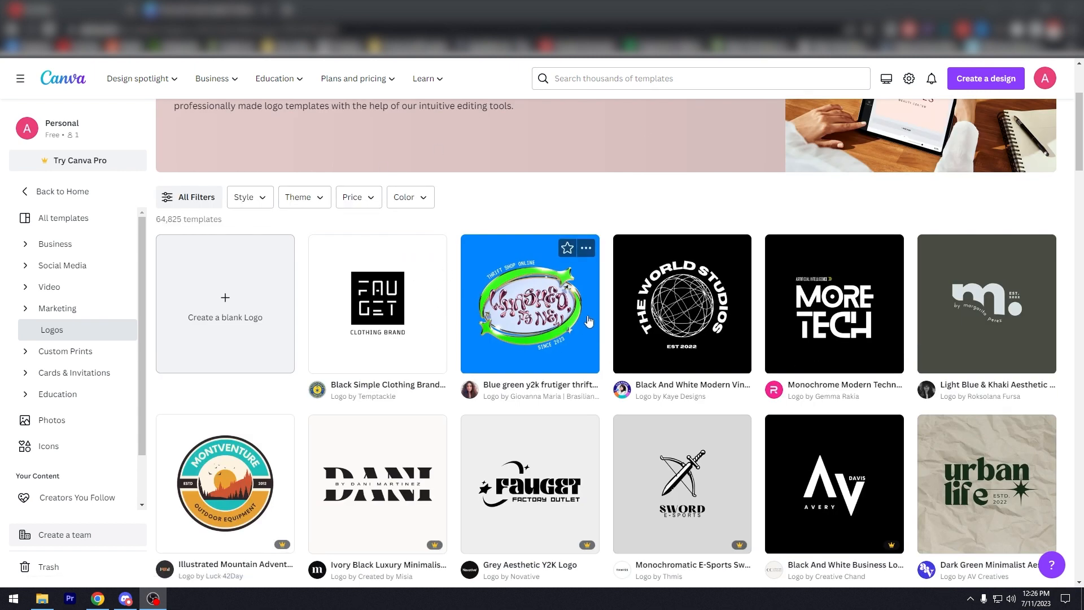
scroll(531, 271, "down", 1)
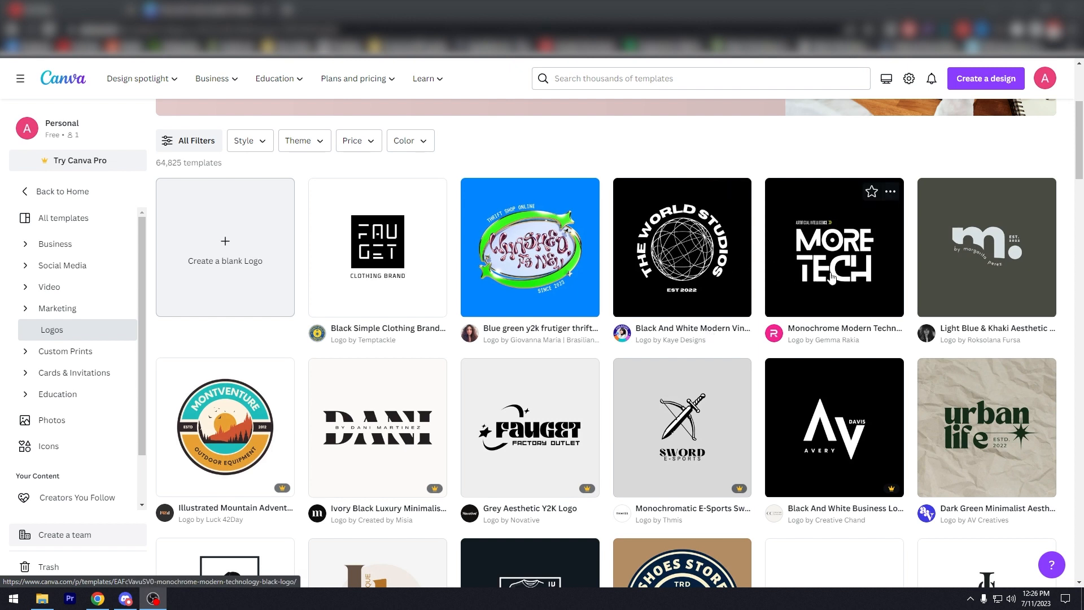
left_click(269, 432)
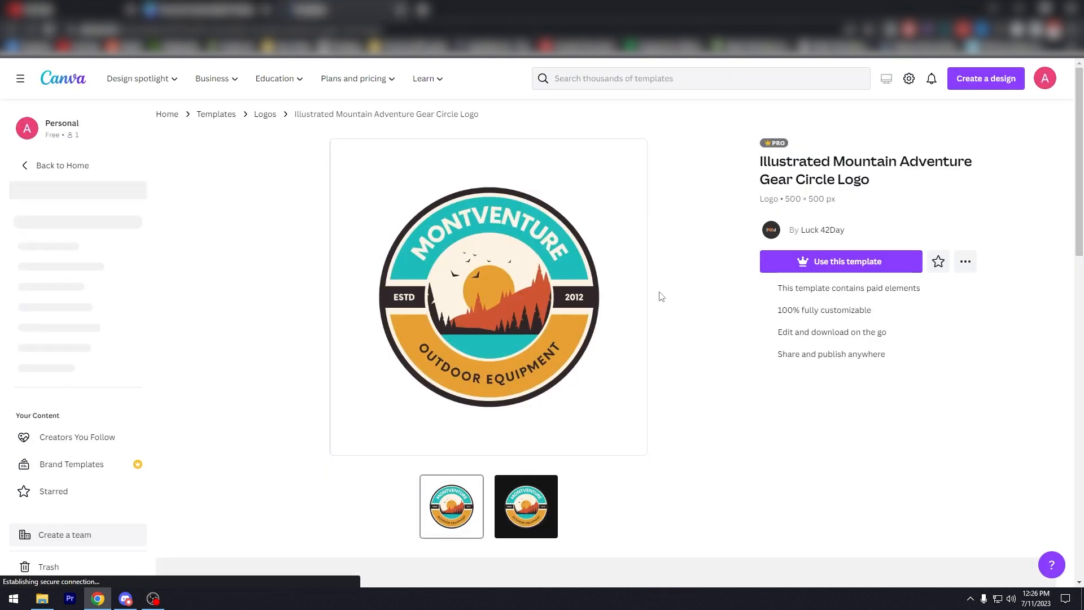
mouse_move(774, 146)
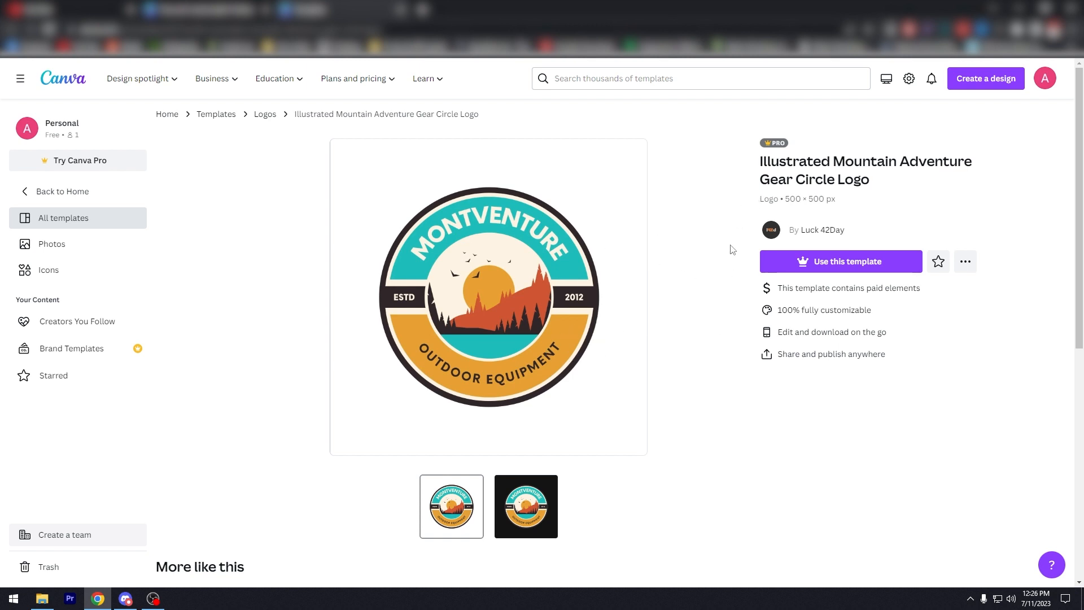
left_click(400, 10)
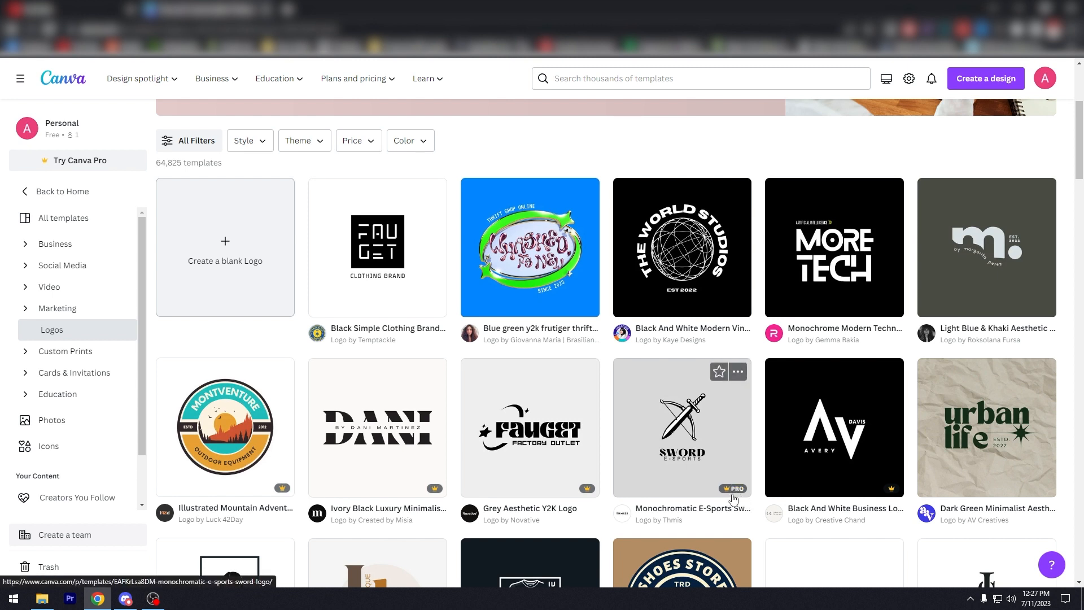
Open the Black Brown Elegant Boutique Round Monogram Typography Logo template for customizing
scroll(357, 422, "down", 3)
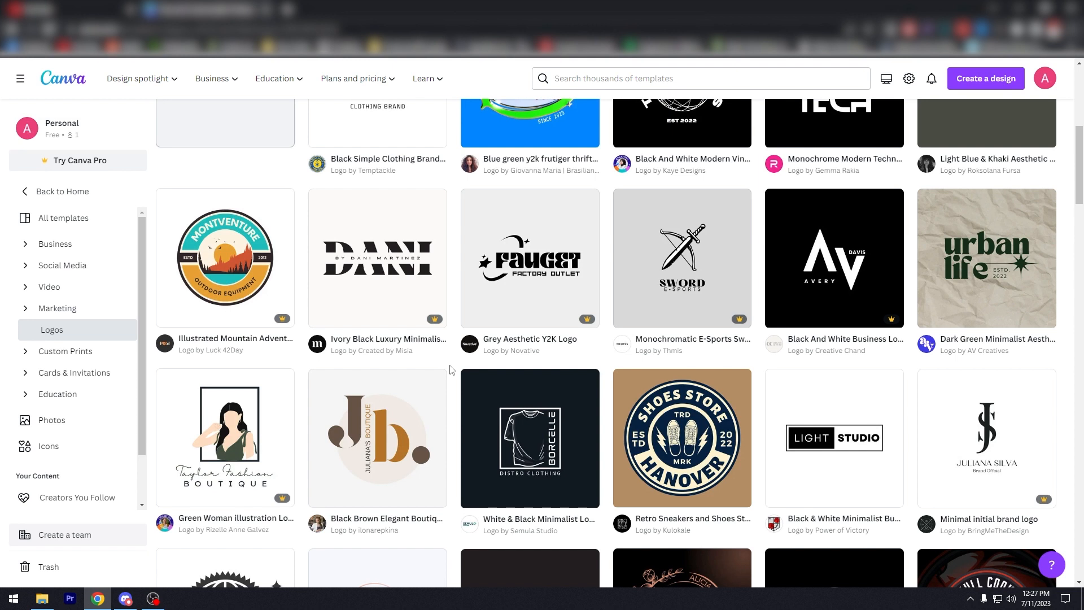
scroll(452, 370, "down", 2)
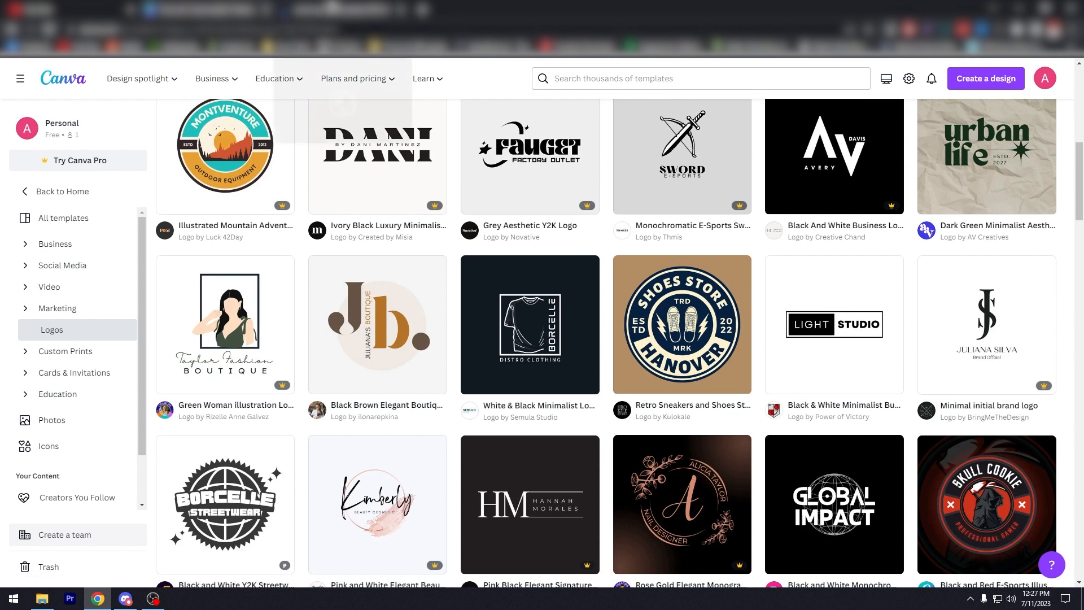
left_click(331, 7)
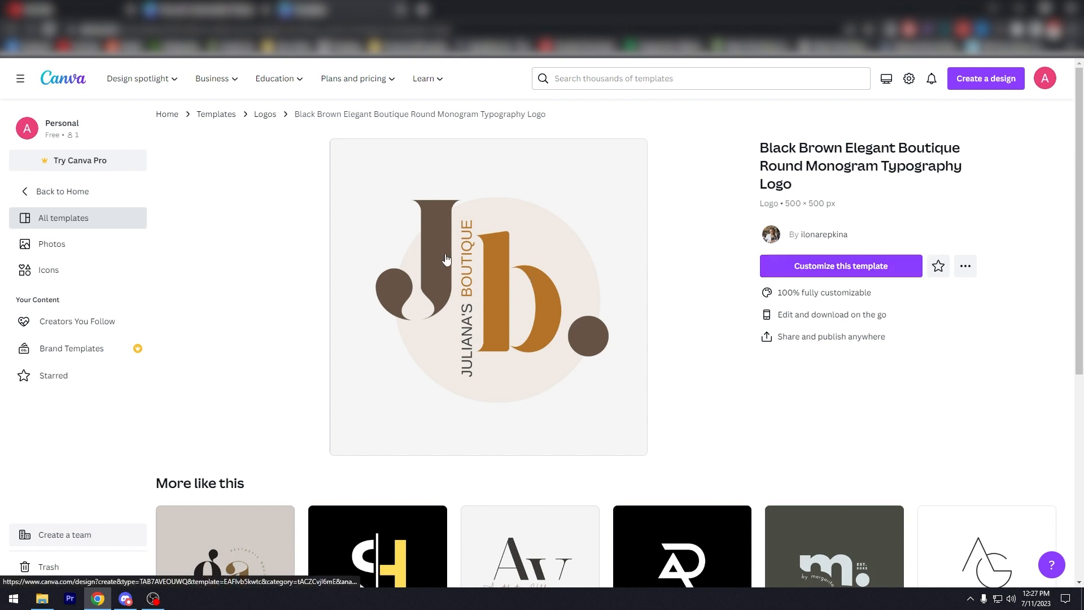
left_click(812, 274)
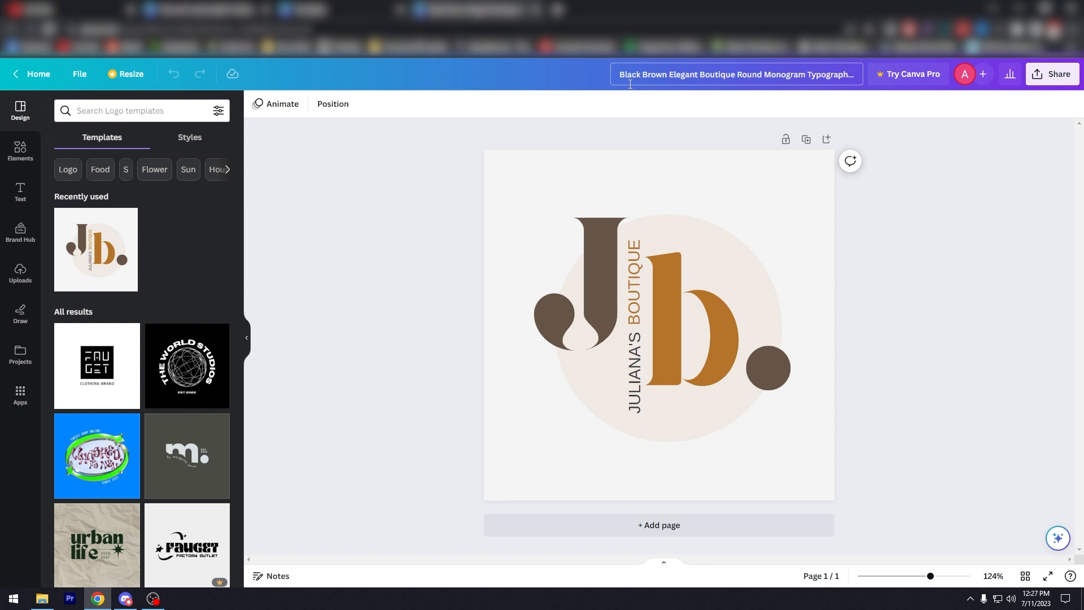
Replace the lower word of the vertical text between the two large letters with "JOE'S"
left_click(638, 354)
double_click(638, 353)
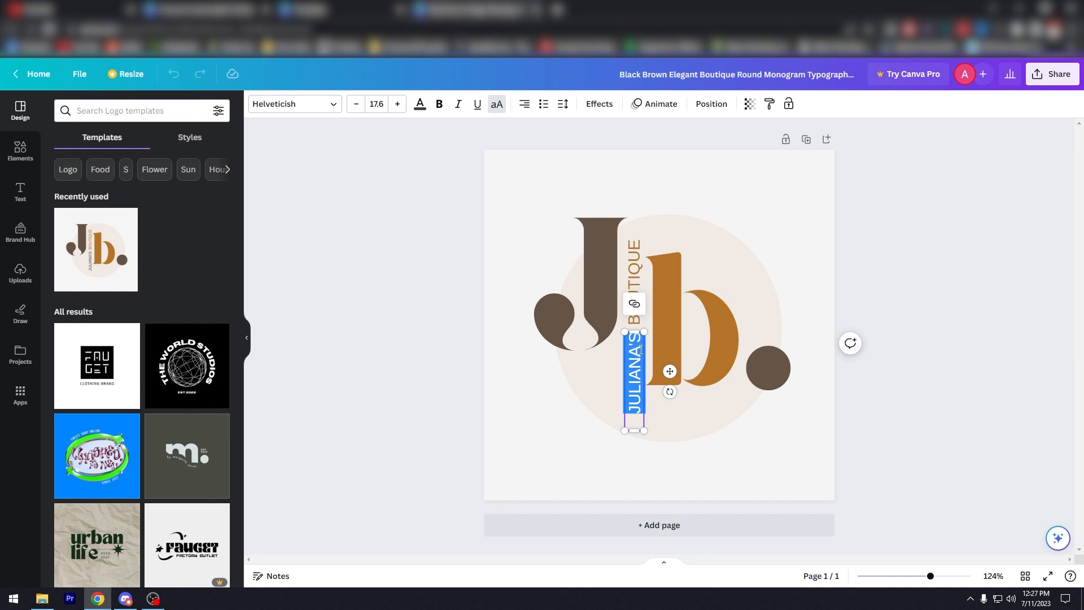
type("JUY")
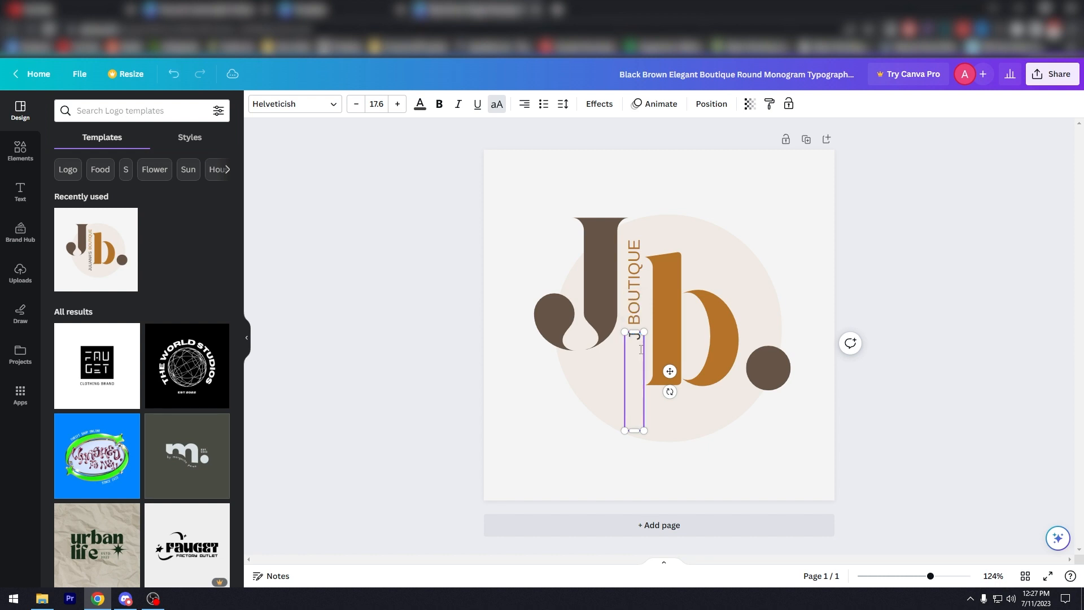
key("BackSpace")
key("BackSpace")
type("OE'S")
Replace the vertical word "BOUTIQUE" with "BARBERSHOP" and lengthen its text box so the word fits on one line
left_click(635, 288)
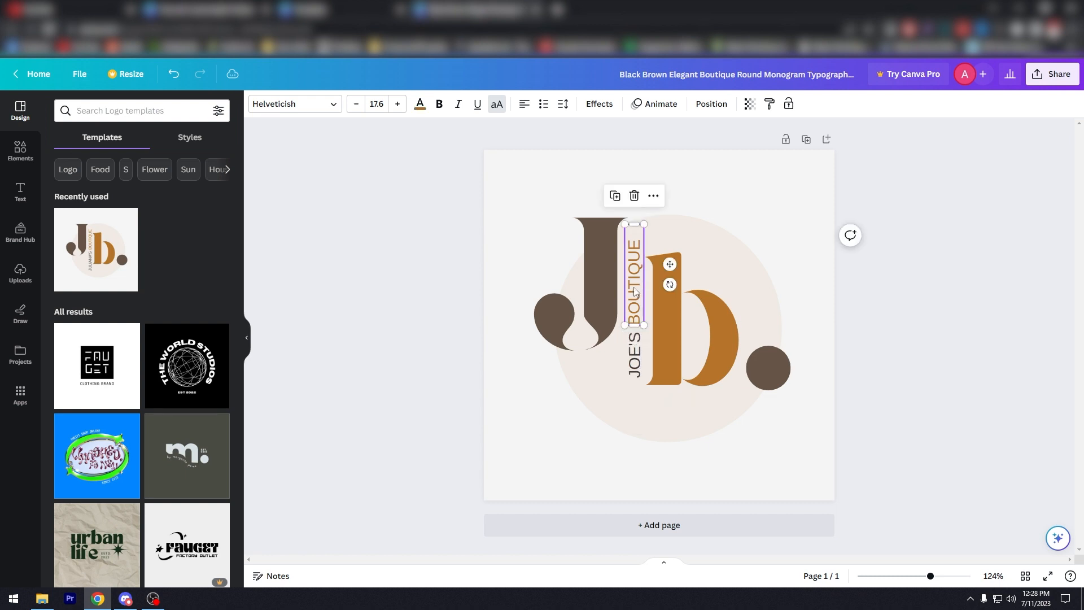
double_click(634, 288)
type("BARBE")
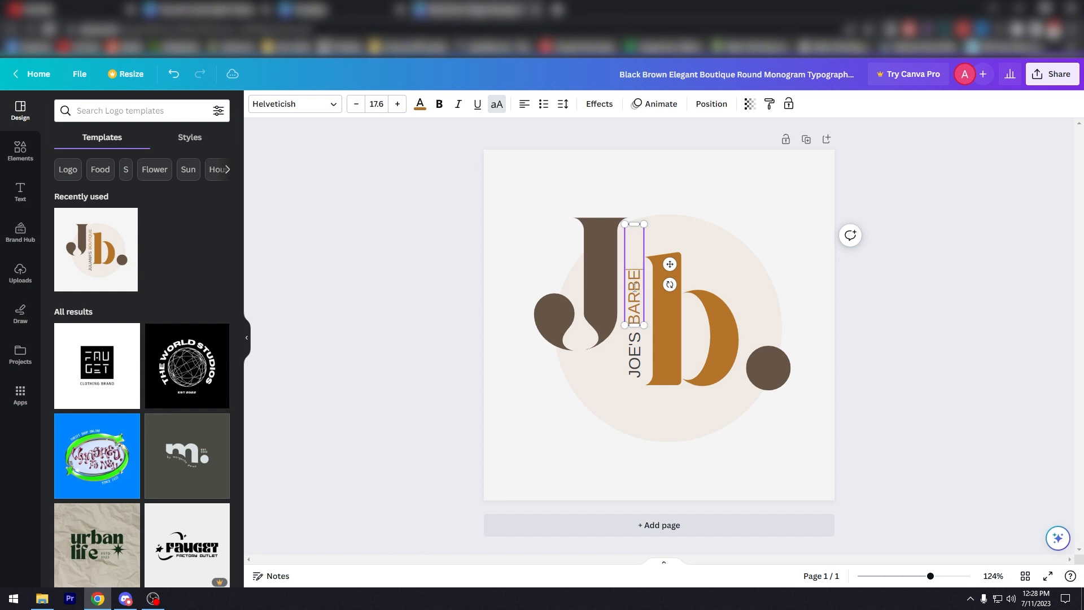
type("RSHI")
type("OP")
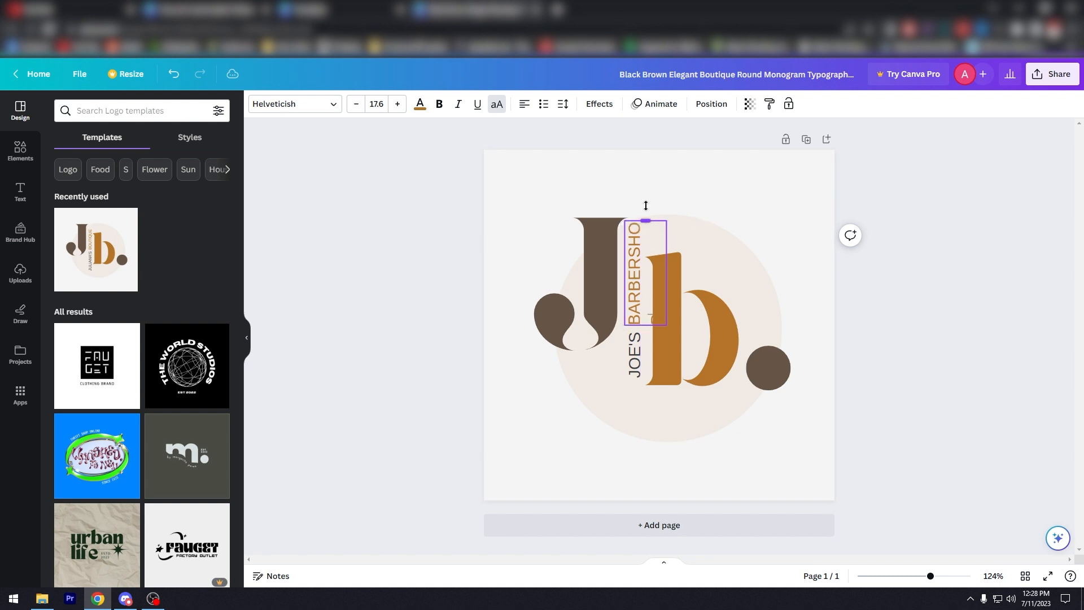
left_click_drag(645, 224, 646, 192)
Move the vertical words "JOE'S" and "BARBERSHOP" slightly down between the two large letters
left_click_drag(633, 349, 634, 361)
left_click_drag(634, 265, 633, 276)
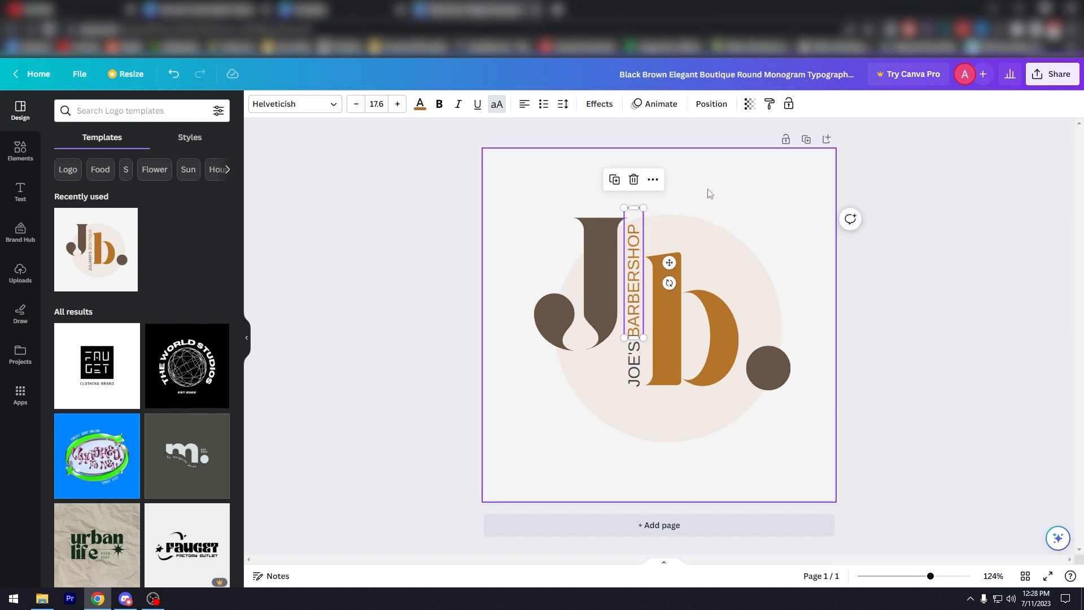
left_click(841, 291)
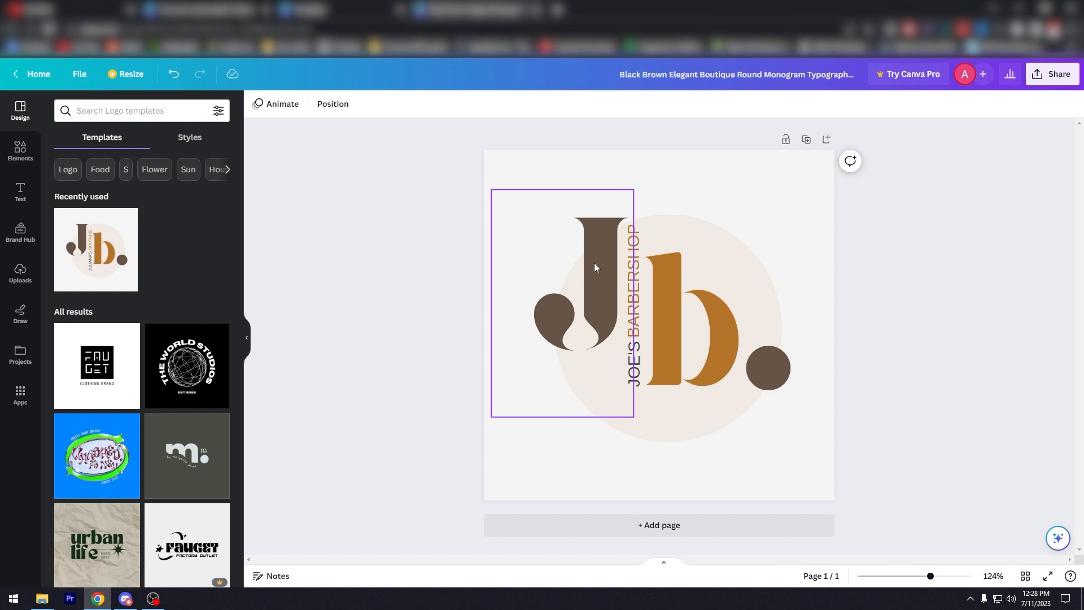
Move the letter b aside to reach the large background circle, recolor the circle dark blue, and return the b beside the vertical text
left_click(678, 222)
left_click(627, 421)
left_click(632, 411)
left_click(766, 409)
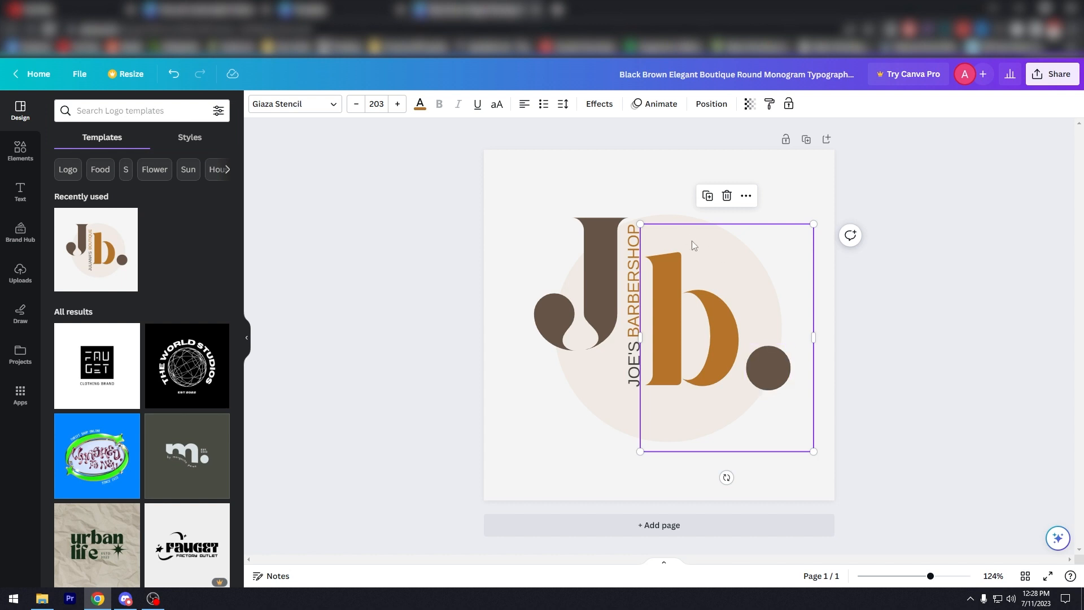
left_click_drag(692, 240, 765, 282)
left_click(671, 251)
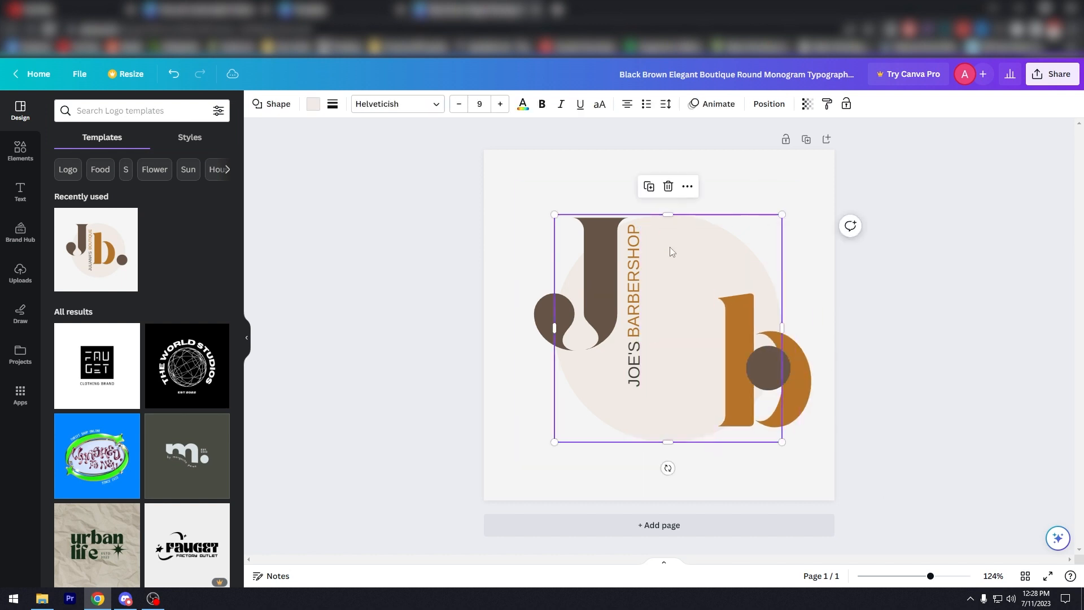
left_click(313, 104)
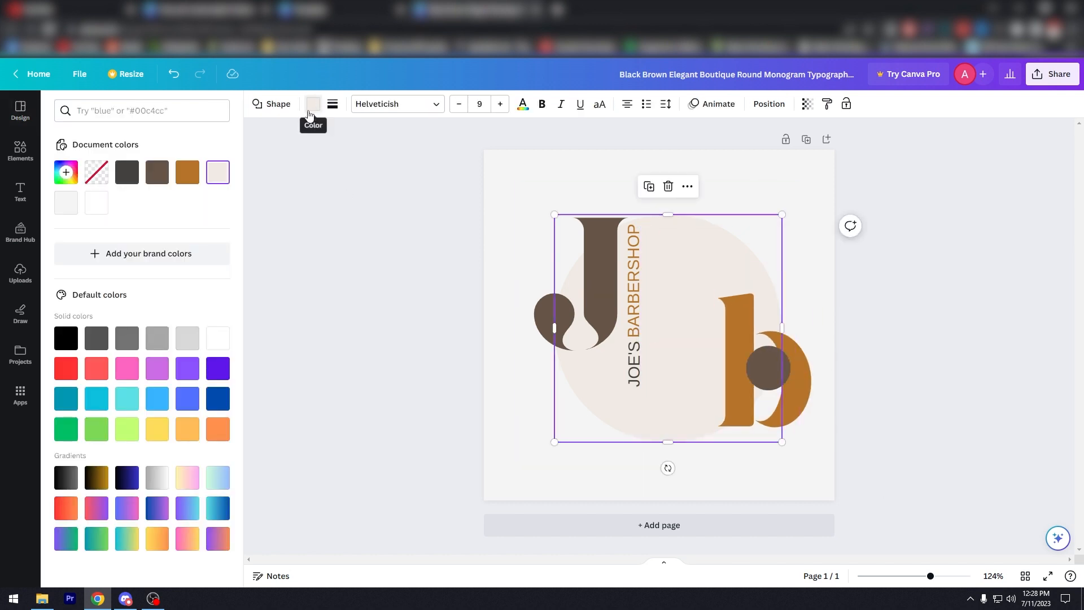
left_click(216, 404)
left_click_drag(806, 366, 736, 318)
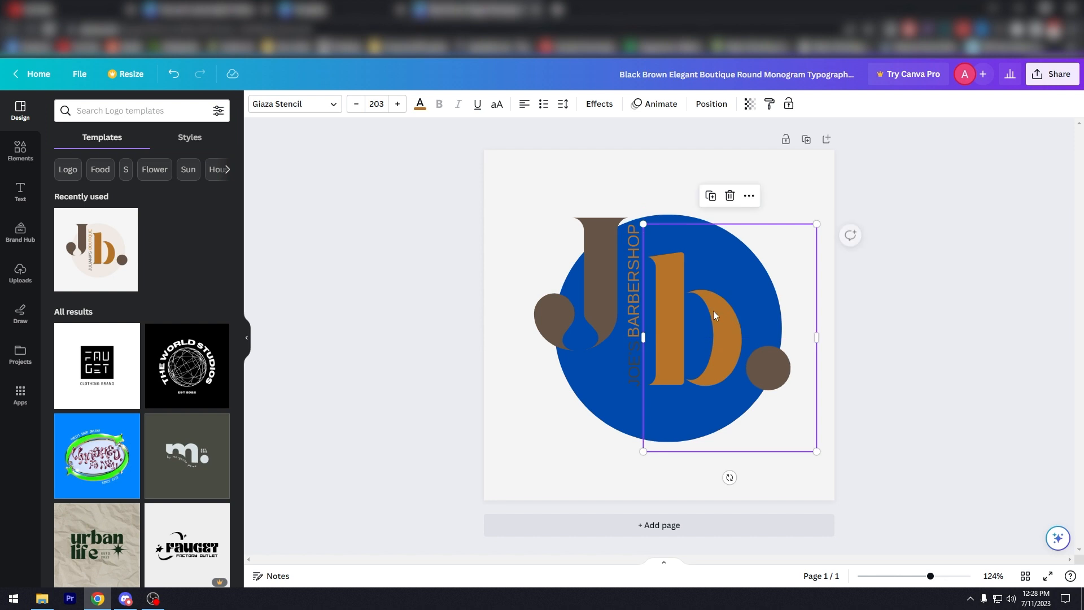
Recolor the large letter b with the off-white document color
double_click(668, 300)
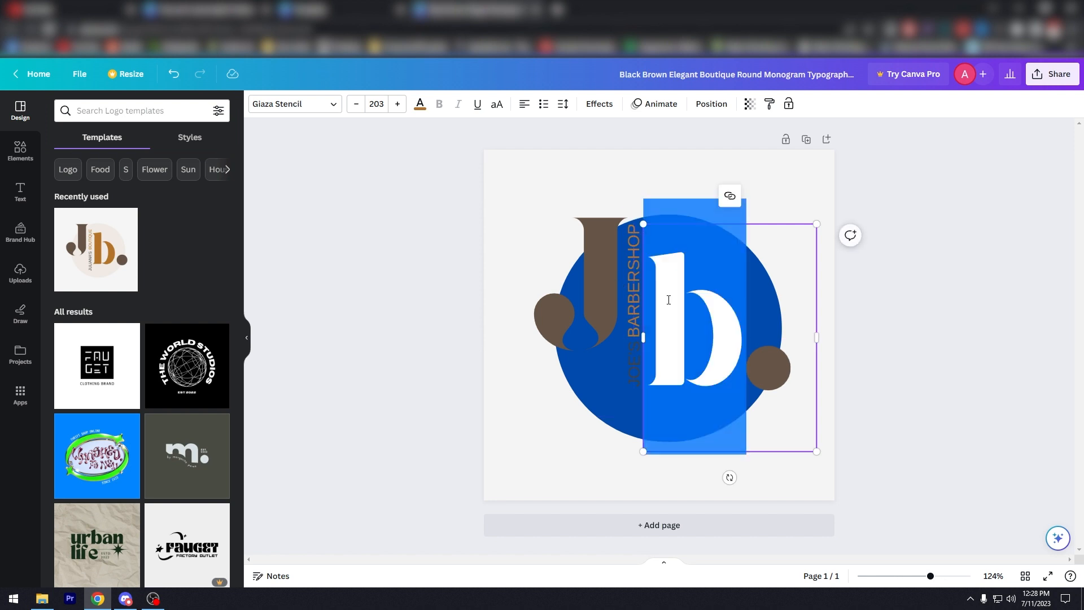
left_click(419, 105)
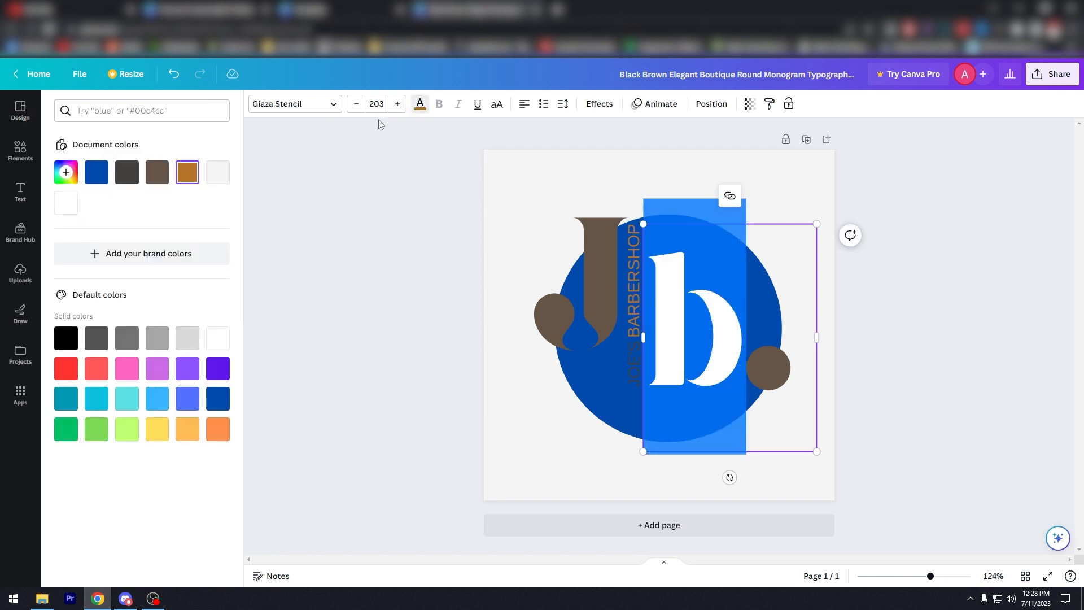
left_click(219, 182)
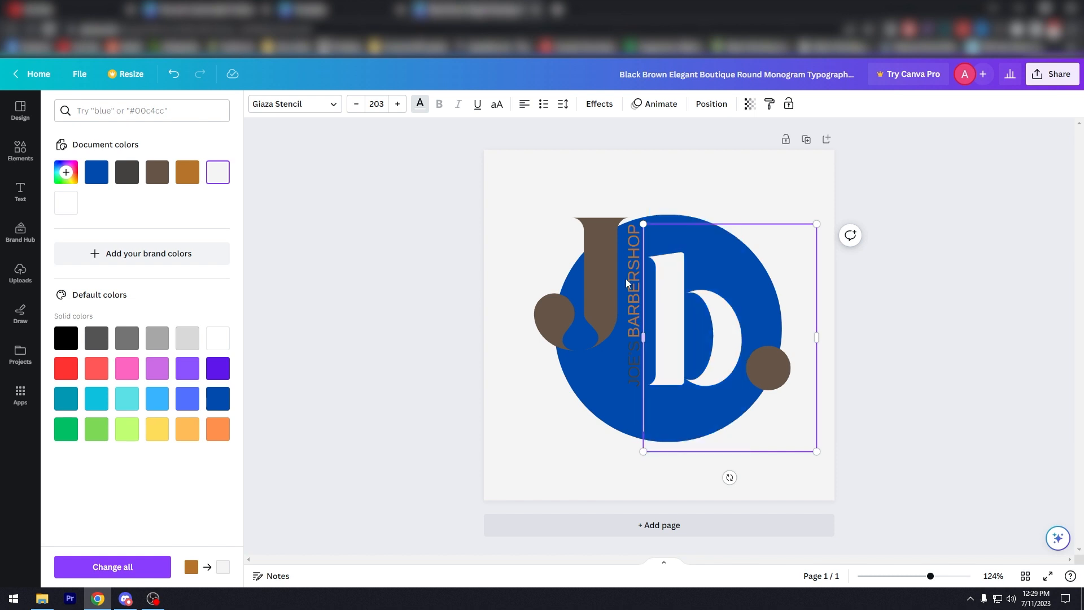
Recolor the large letter J bright red
left_click(547, 254)
left_click(547, 254)
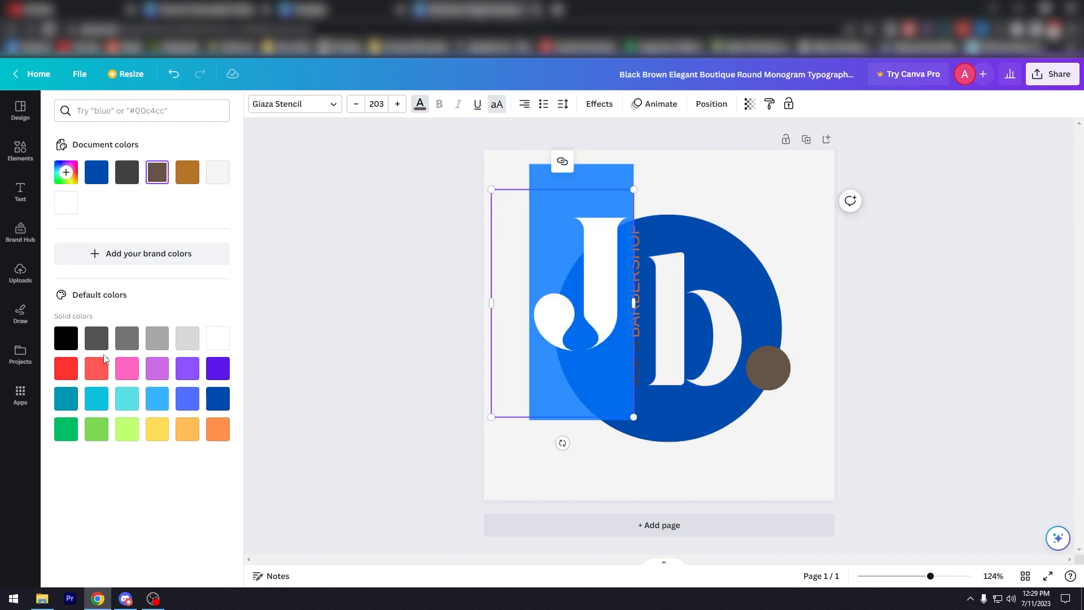
left_click(66, 368)
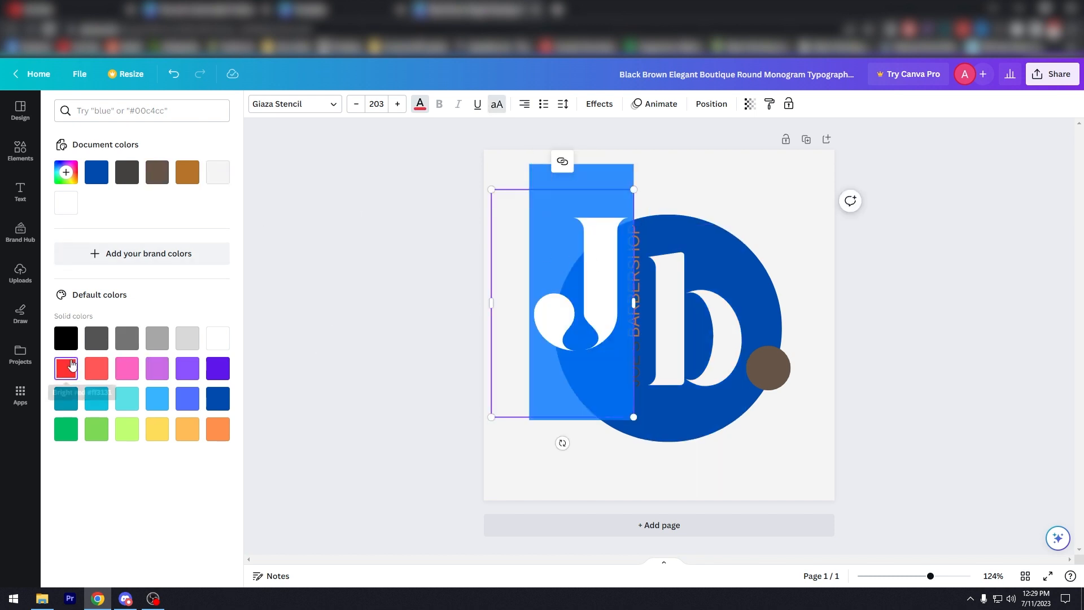
left_click(673, 309)
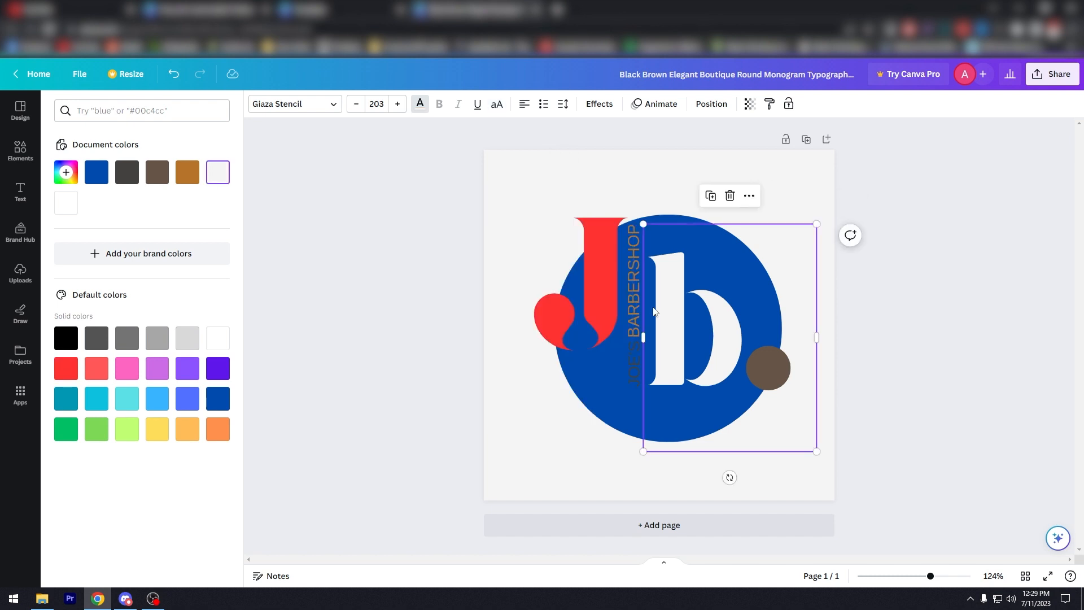
Recolor the vertical word "JOE'S" white
left_click(633, 360)
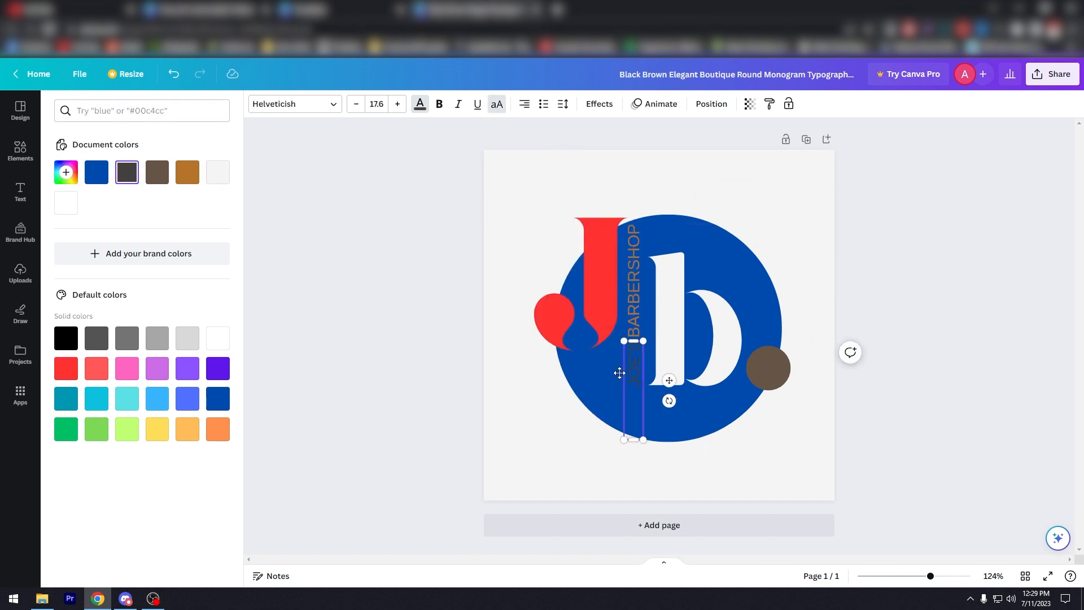
double_click(635, 371)
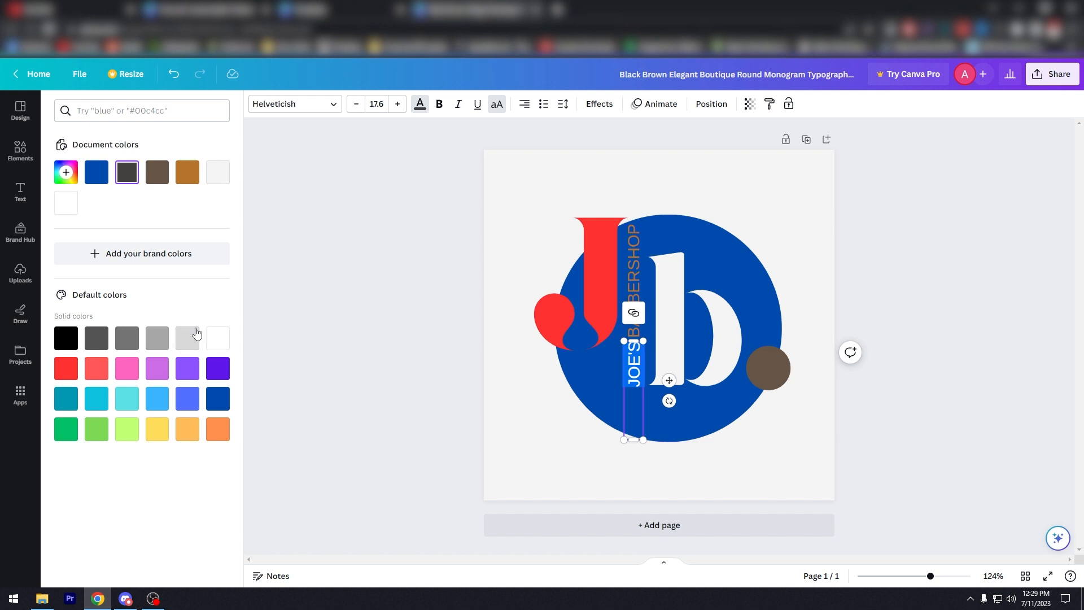
left_click(211, 342)
Recolor the whole vertical word "BARBERSHOP" bright red
left_click(634, 253)
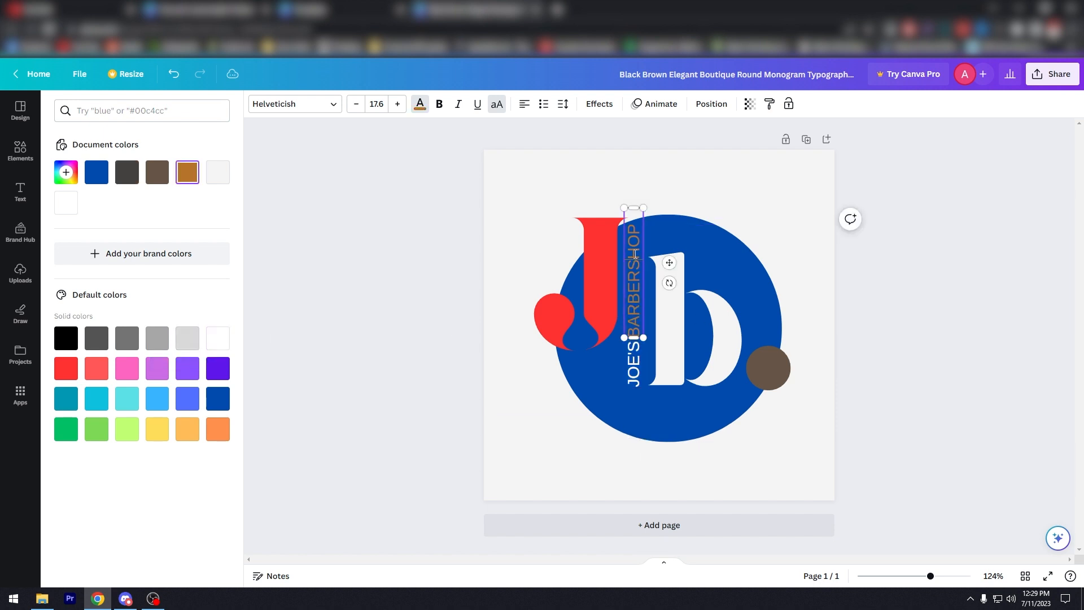
left_click(67, 369)
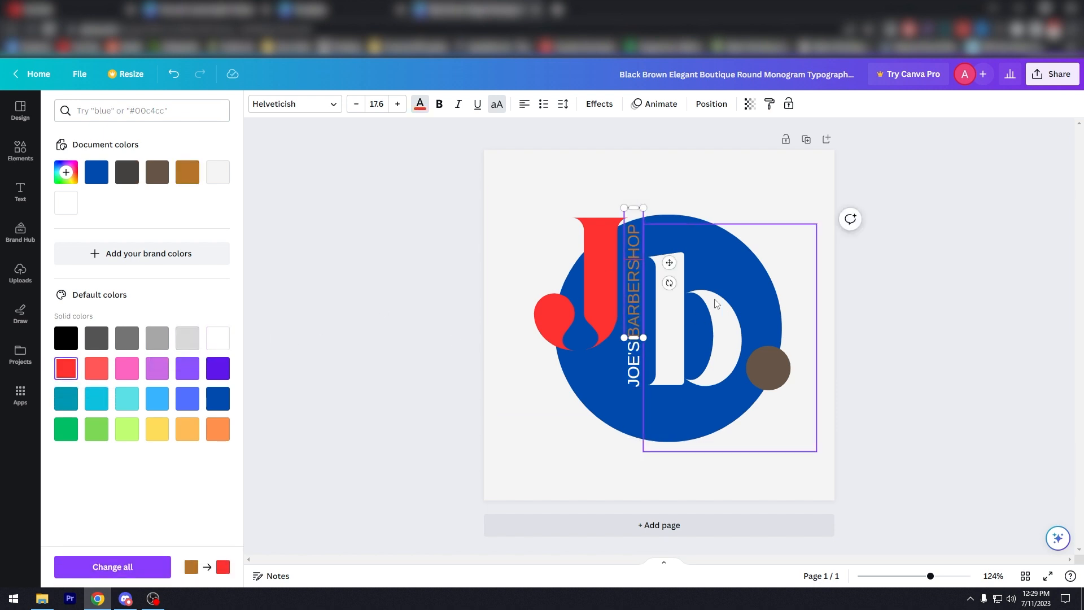
double_click(633, 299)
left_click(67, 368)
left_click(749, 347)
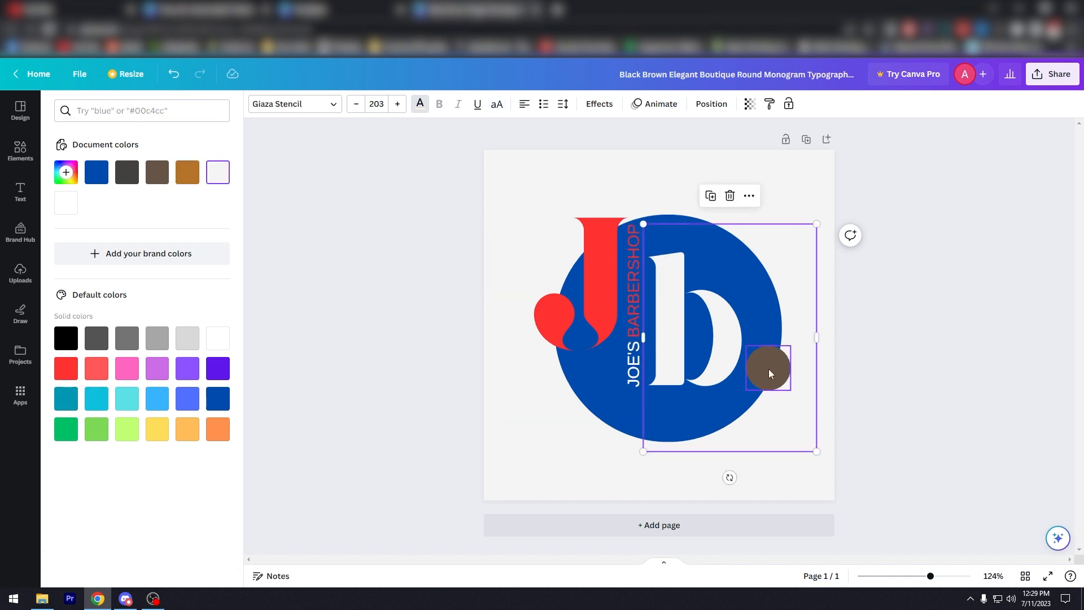
Recolor the small brown circle beside the letter b with the bright red document color
left_click(768, 368)
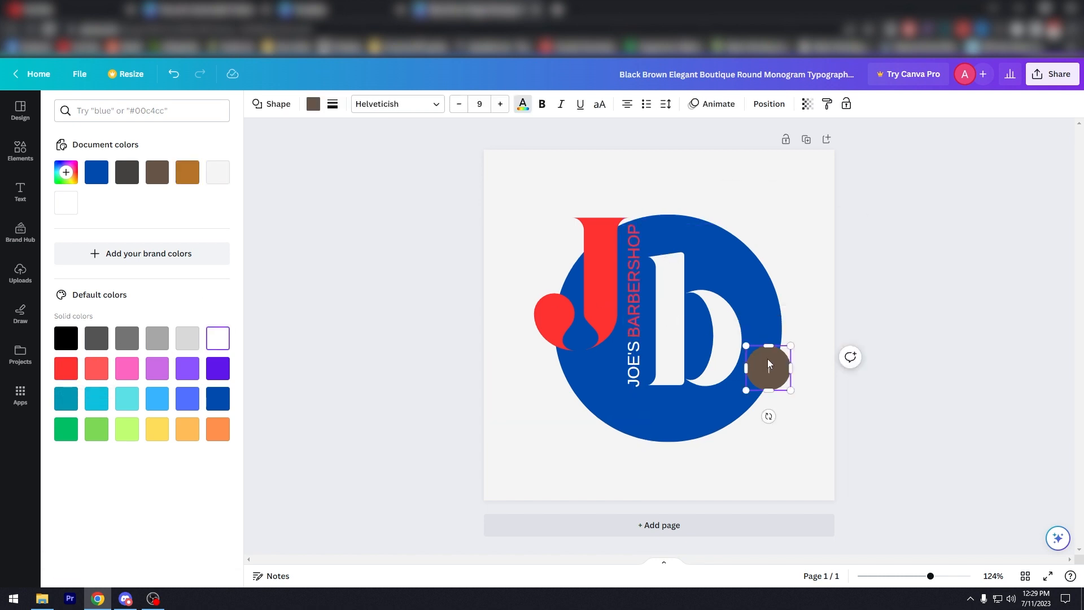
left_click(66, 368)
left_click(751, 347)
left_click(764, 366)
left_click(312, 103)
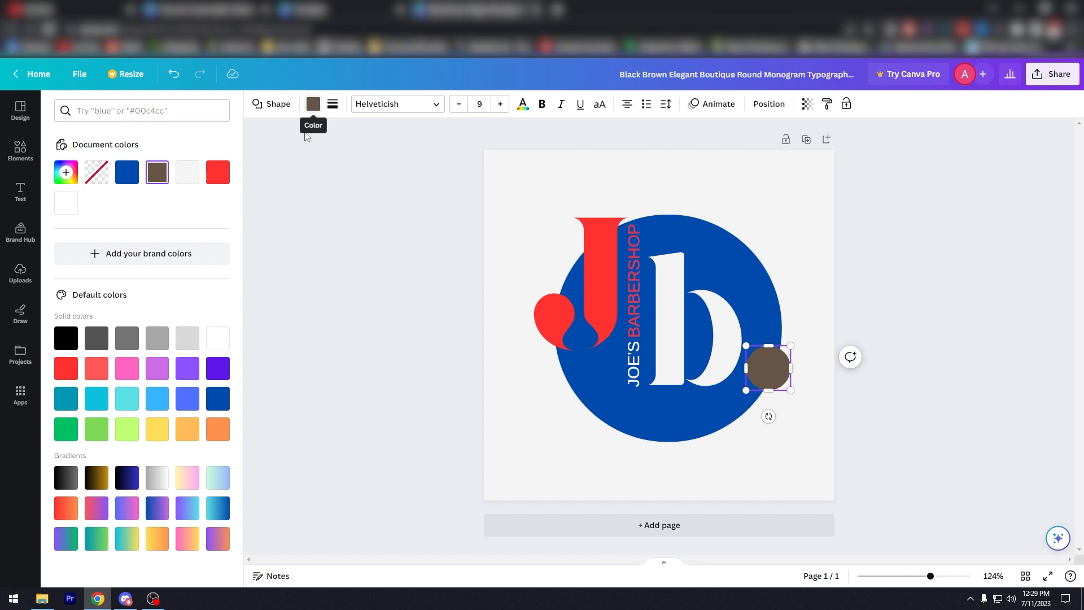
left_click(217, 172)
left_click(508, 411)
left_click(565, 469)
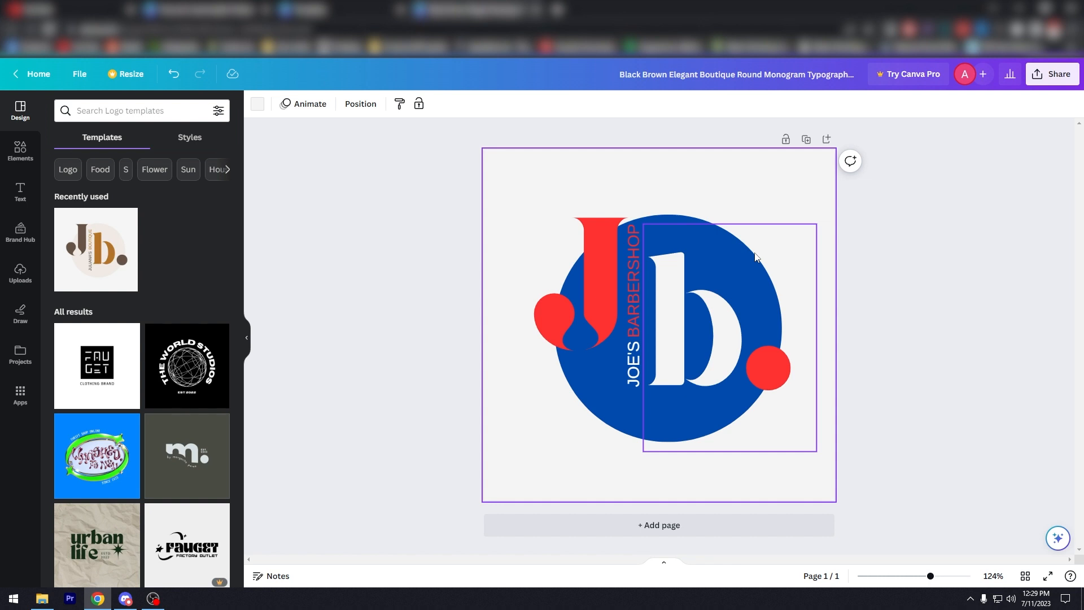
Compare the logo with the original template page and shift the small red circle slightly downward
left_click(347, 10)
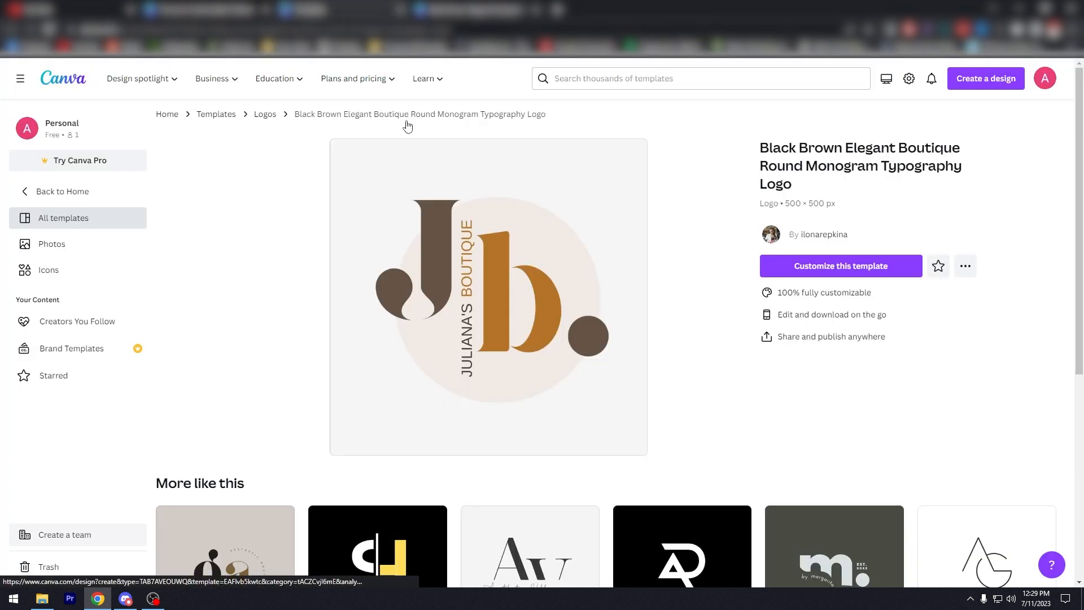
left_click(403, 12)
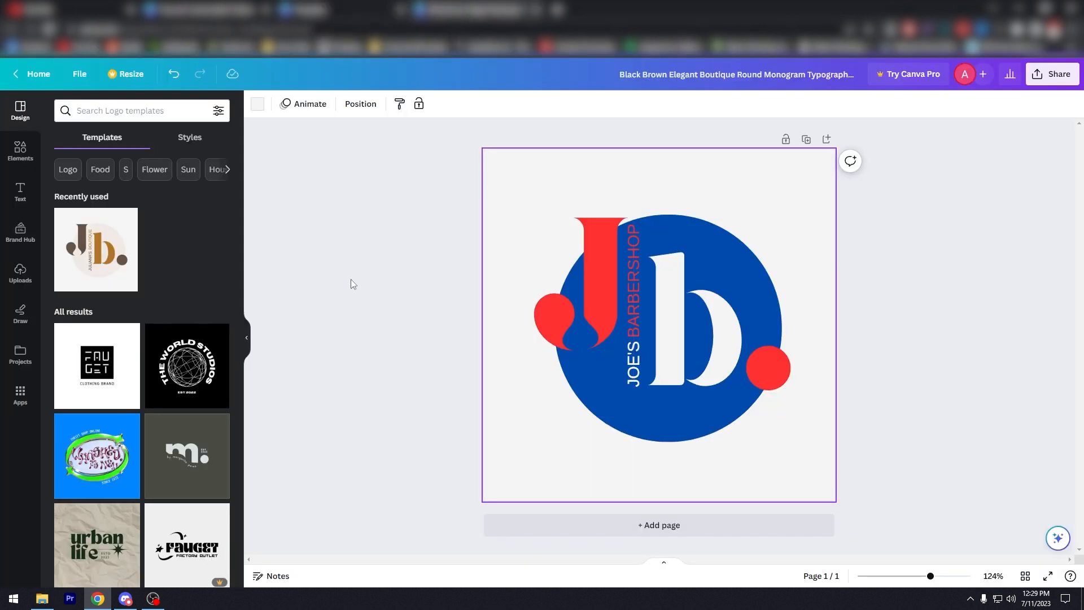
left_click(766, 390)
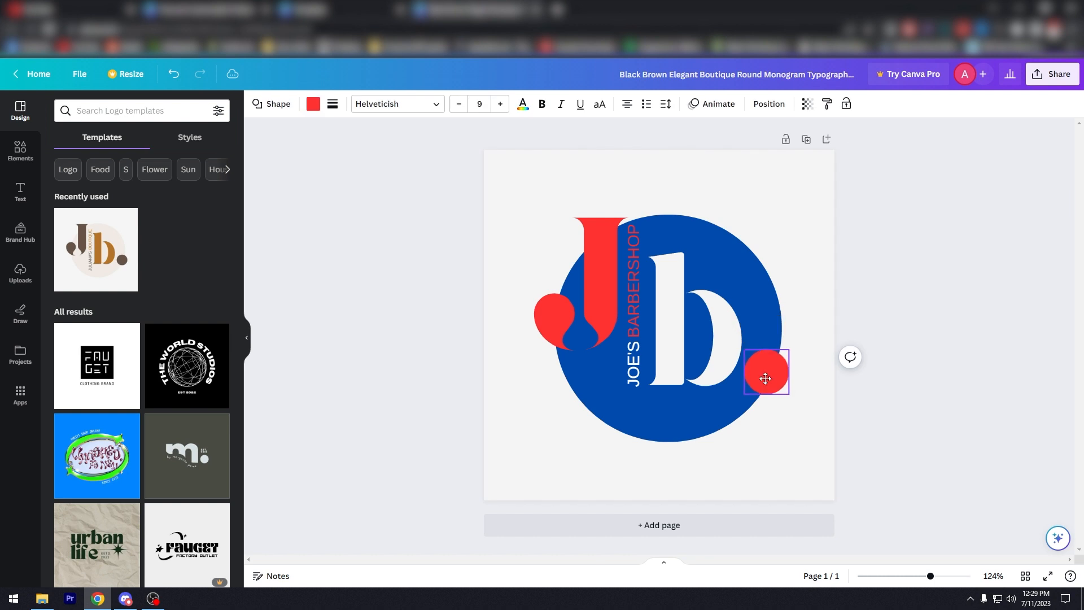
left_click(361, 266)
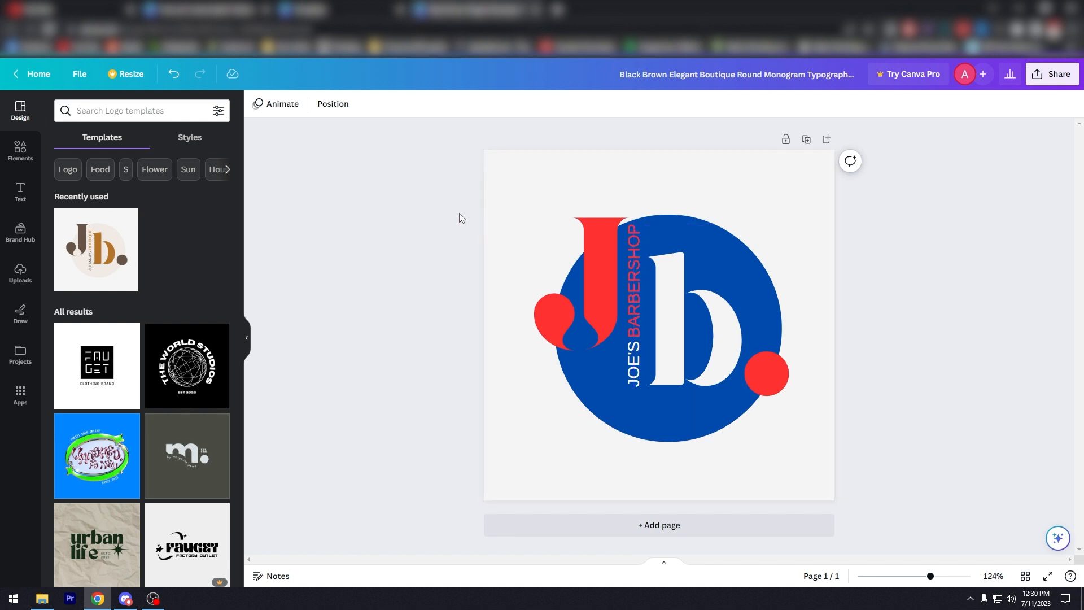
Close the barbershop design and its template page, and return to the logo template gallery
left_click(533, 11)
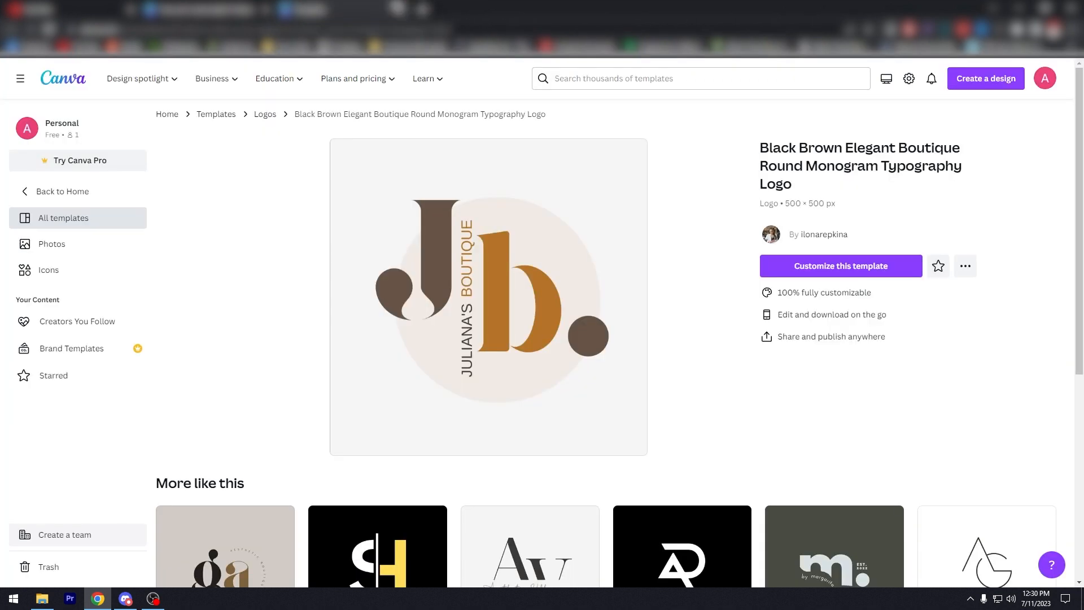
left_click(870, 268)
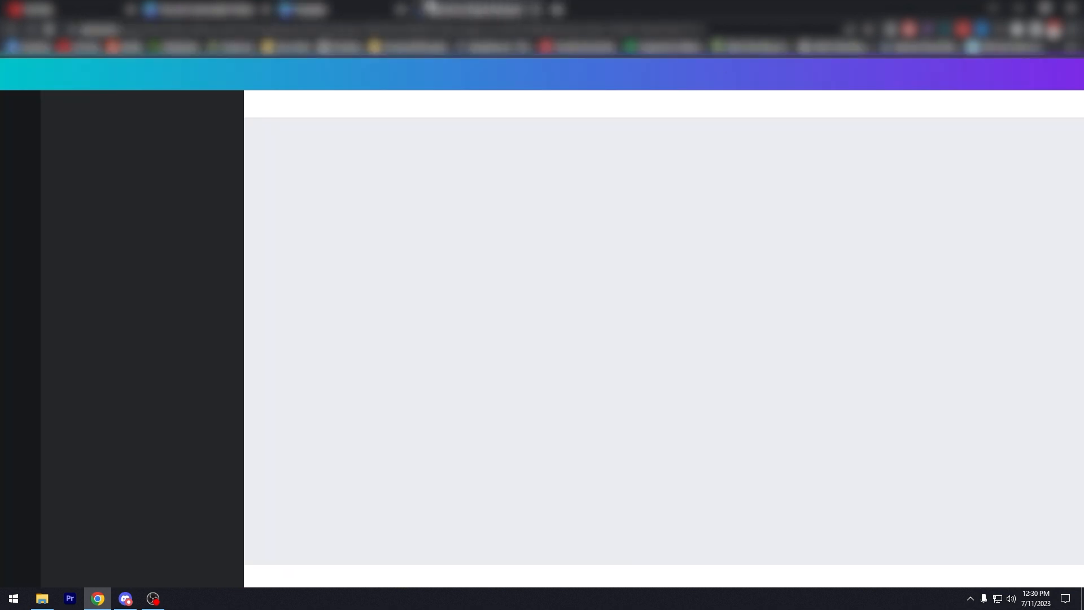
left_click(207, 7)
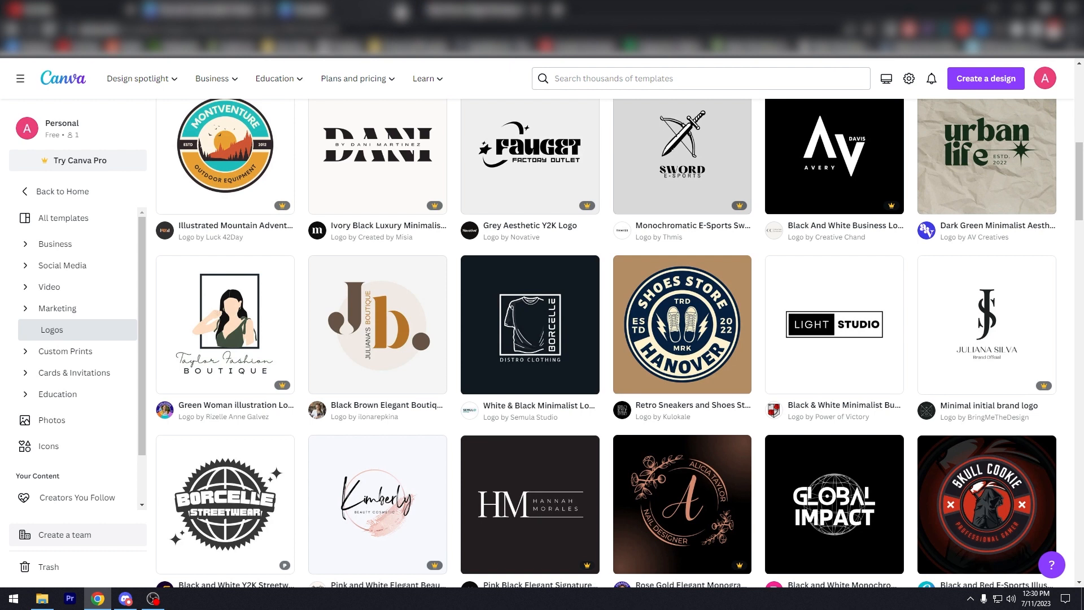
left_click(401, 11)
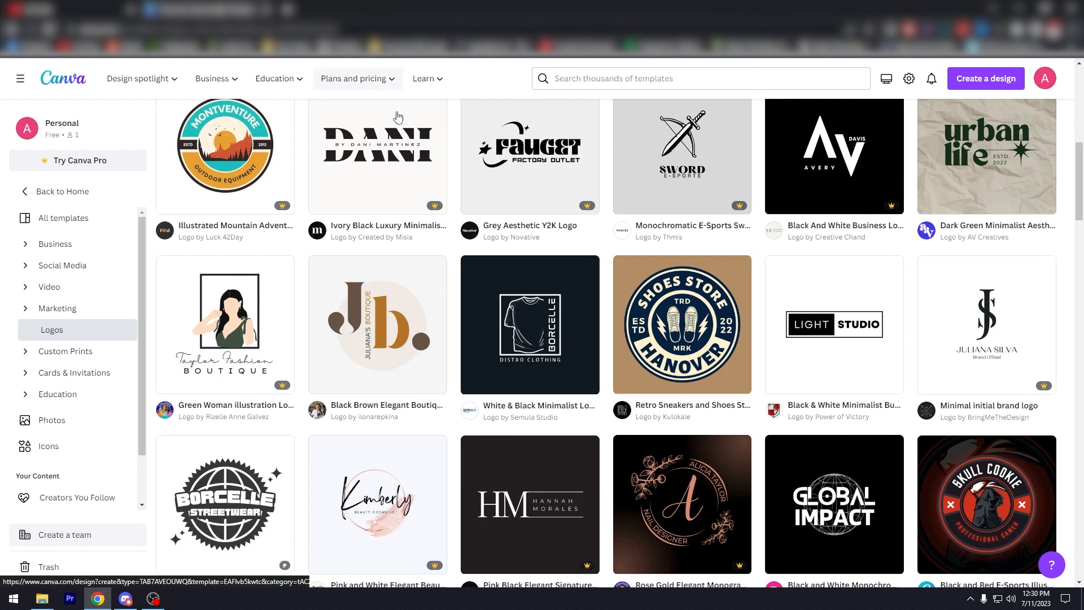
Find the Elegant Modern Fashion Boutique Business Logo in the gallery and open it for customization
scroll(503, 429, "down", 1)
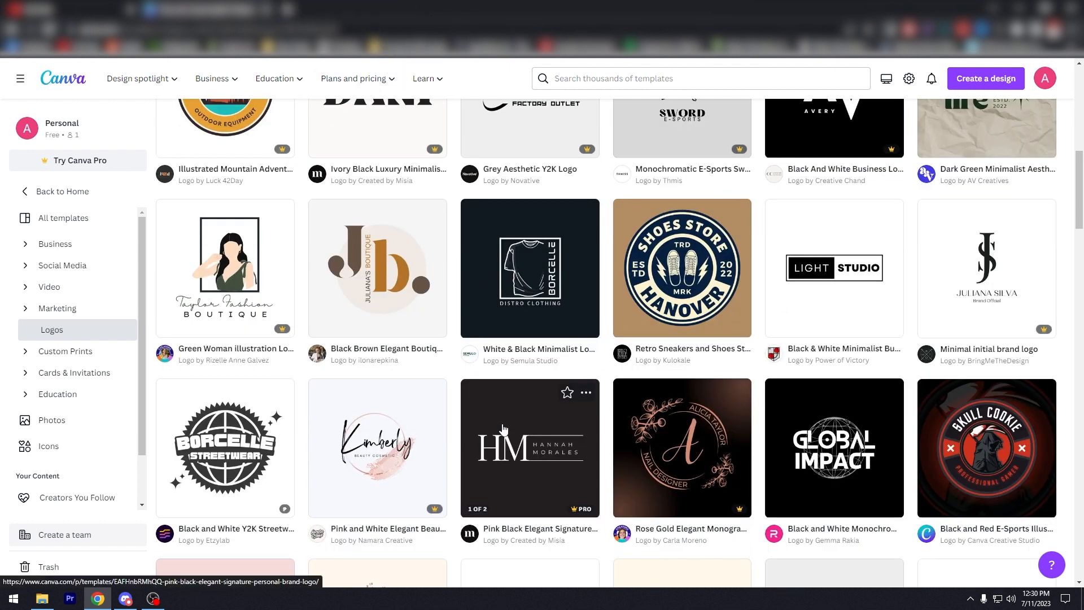
scroll(503, 429, "down", 3)
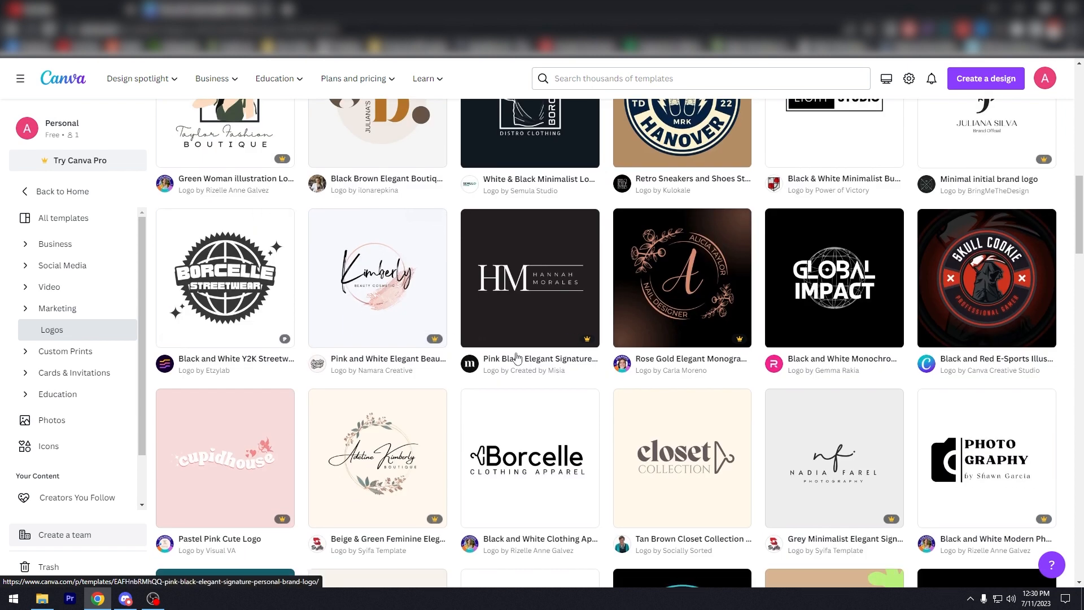
scroll(517, 357, "down", 7)
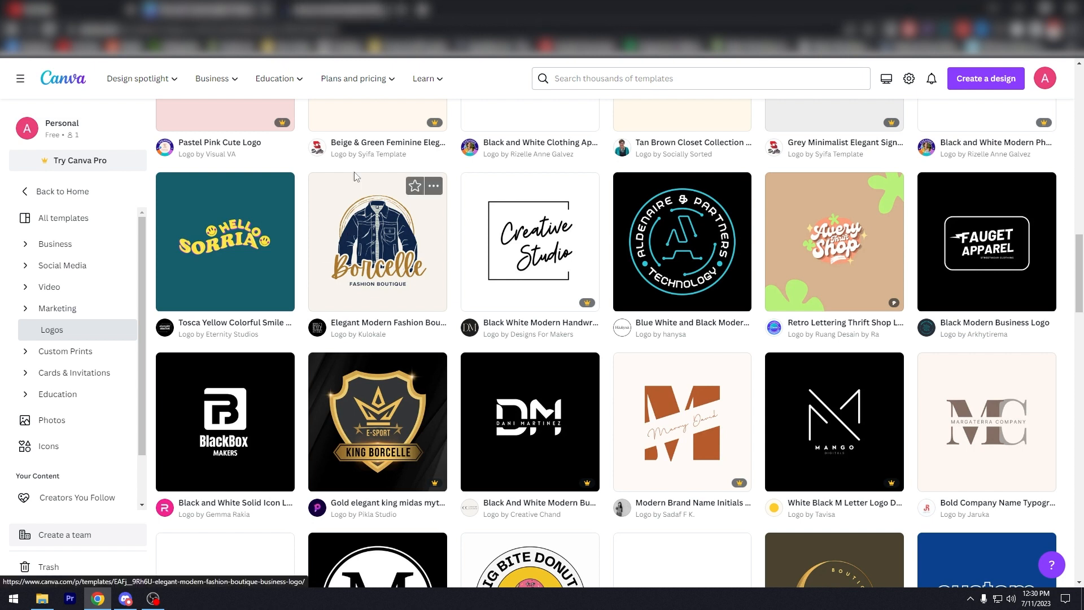
left_click(345, 6)
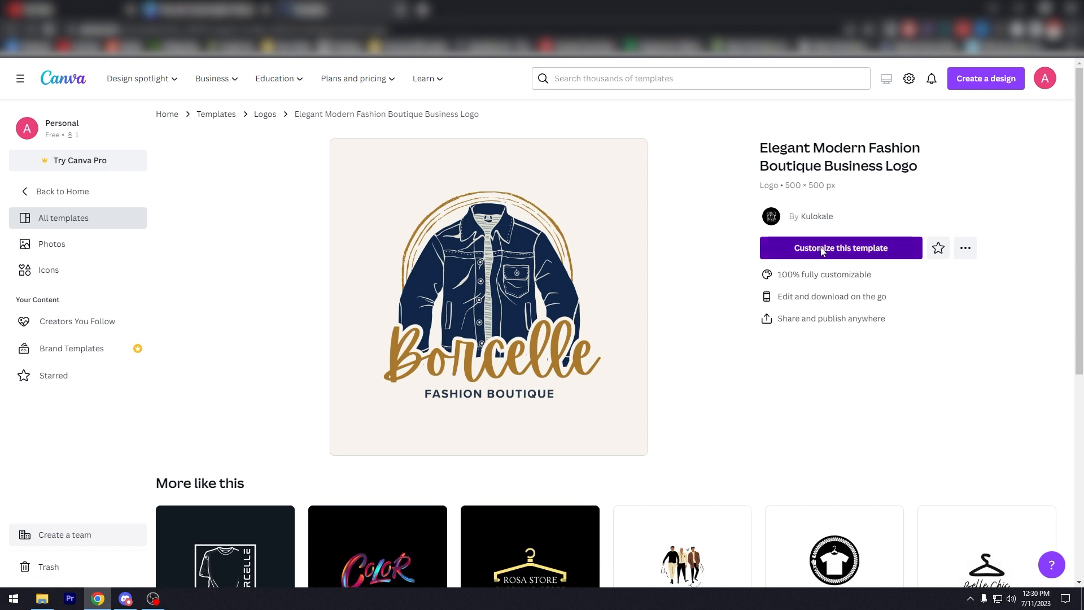
left_click(822, 248)
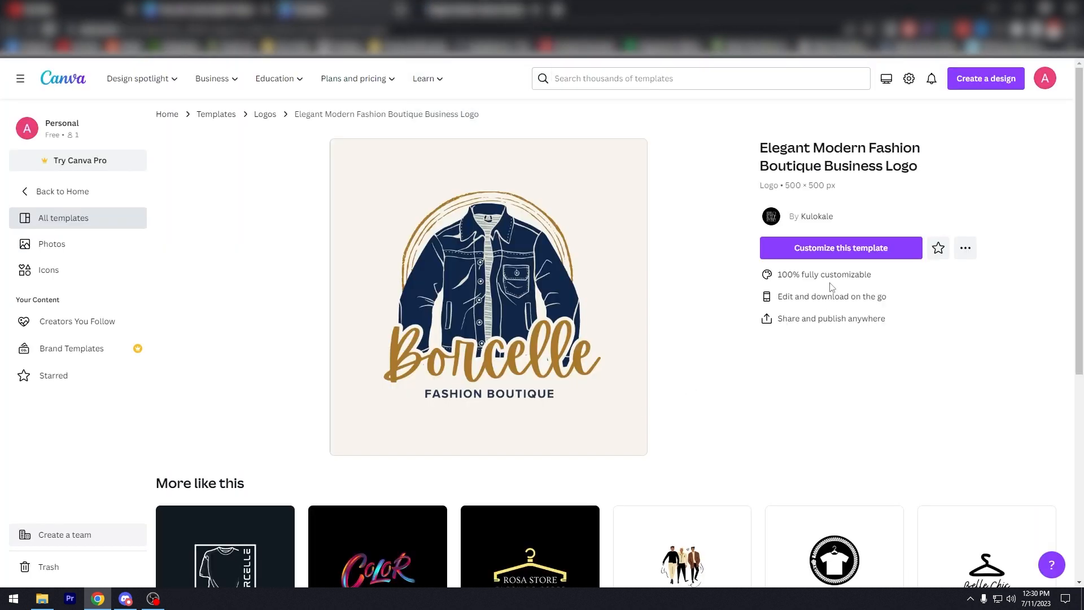
left_click(827, 255)
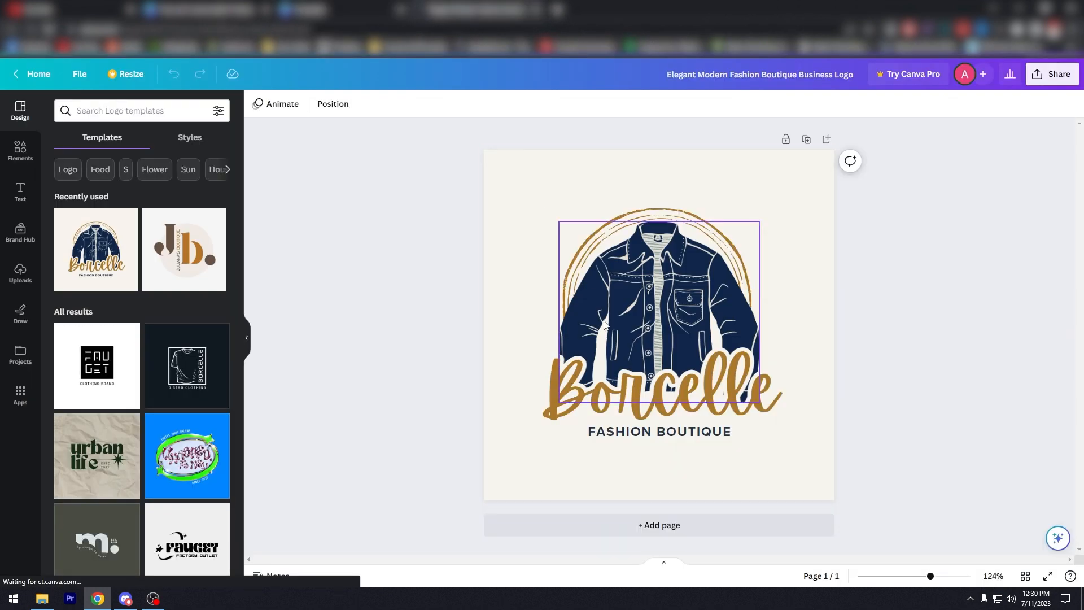
Replace the script headline "Borcelle" with "David's"
double_click(640, 388)
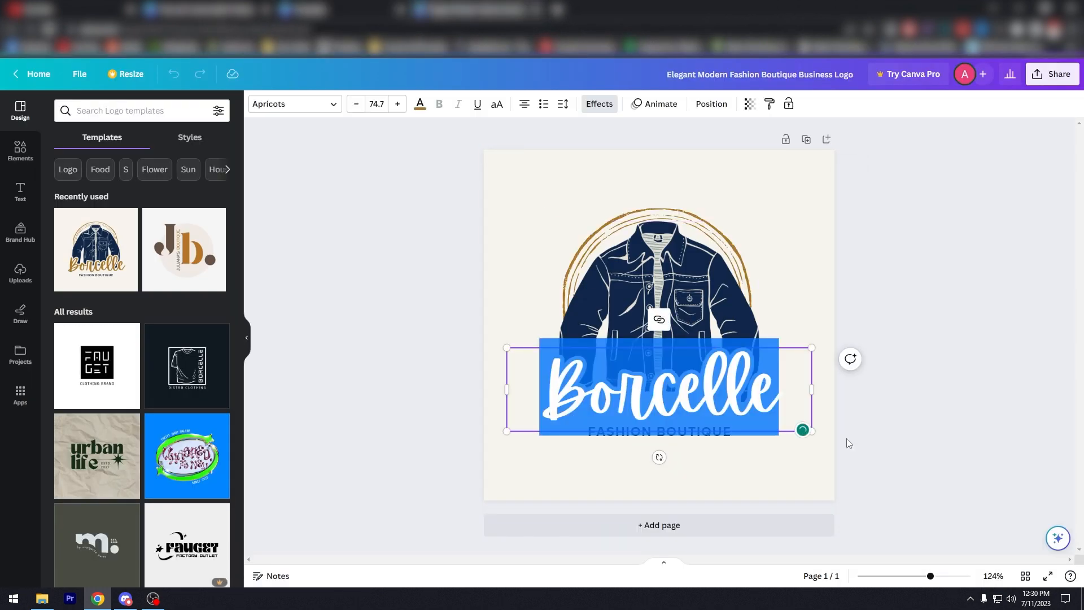
type("dsad")
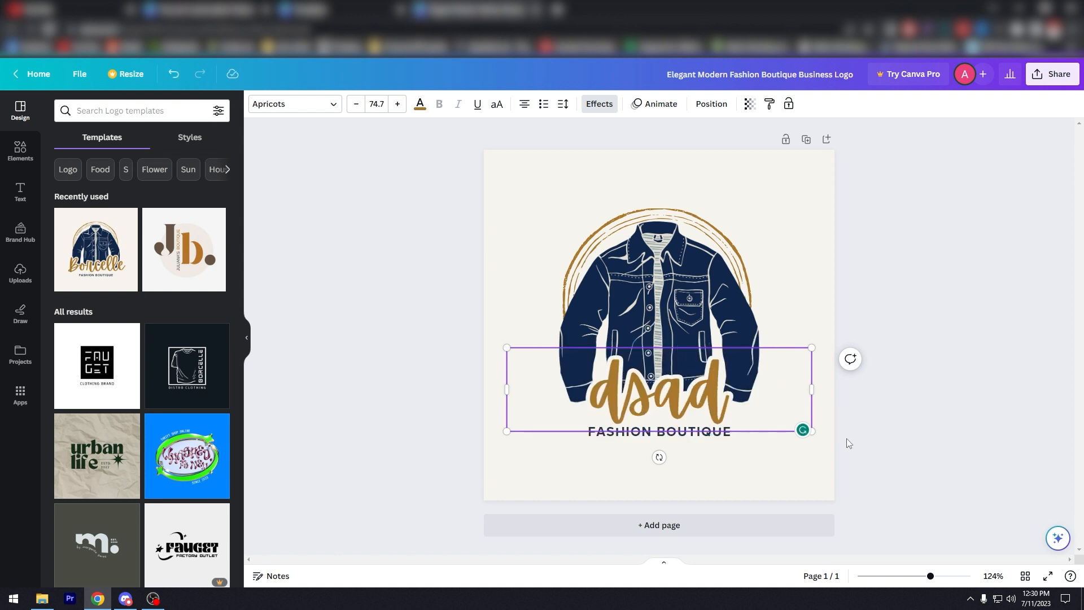
key("ctrl+z")
key("ctrl+a")
type("david")
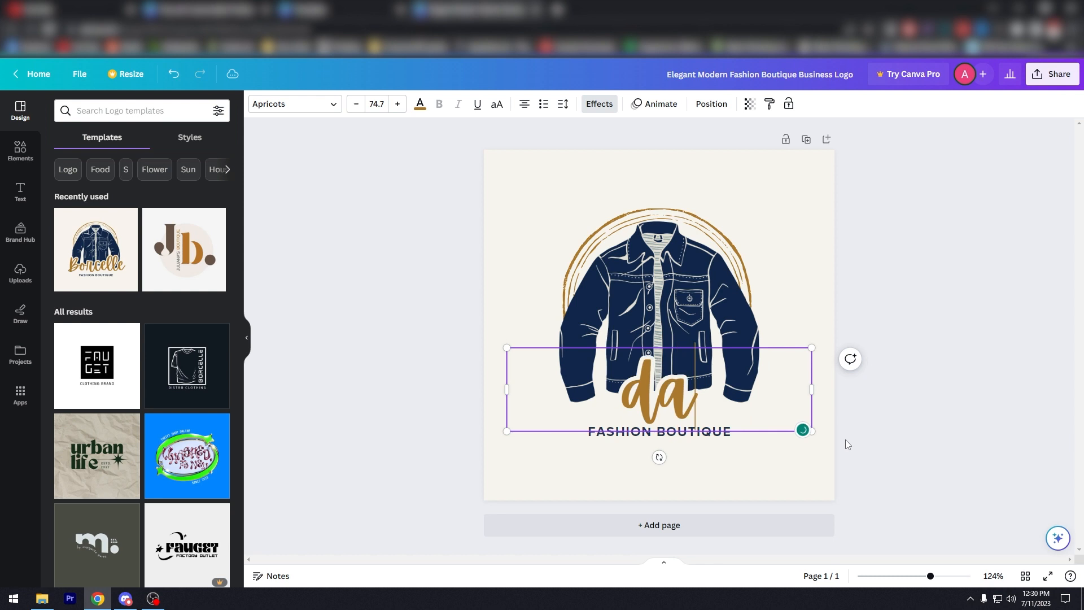
key("BackSpace")
key("BackSpace")
key("BackSpace")
key("BackSpace")
key("BackSpace")
type("David's")
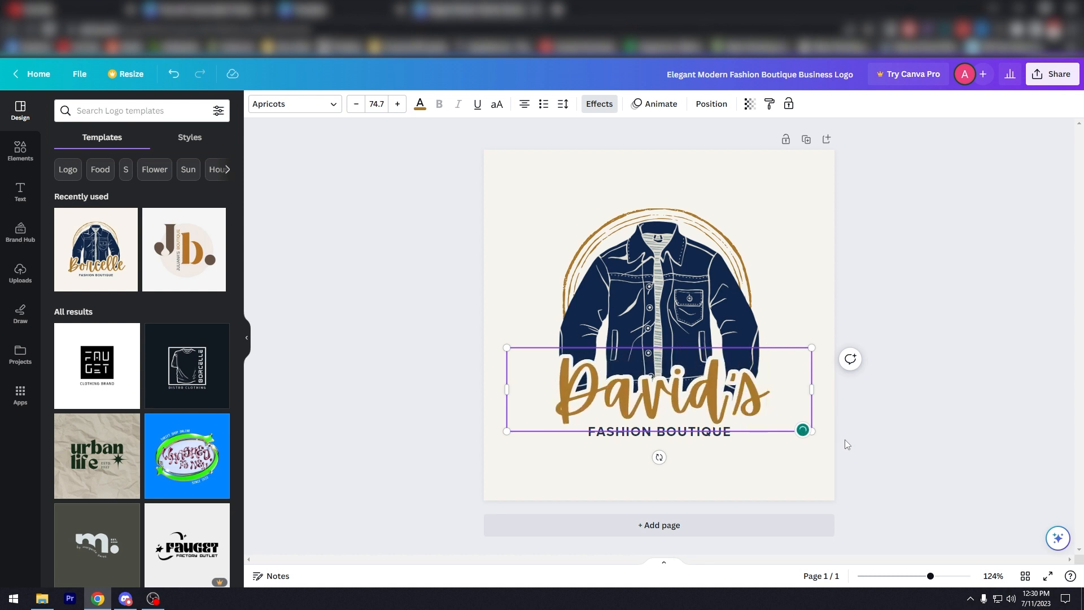
left_click(362, 175)
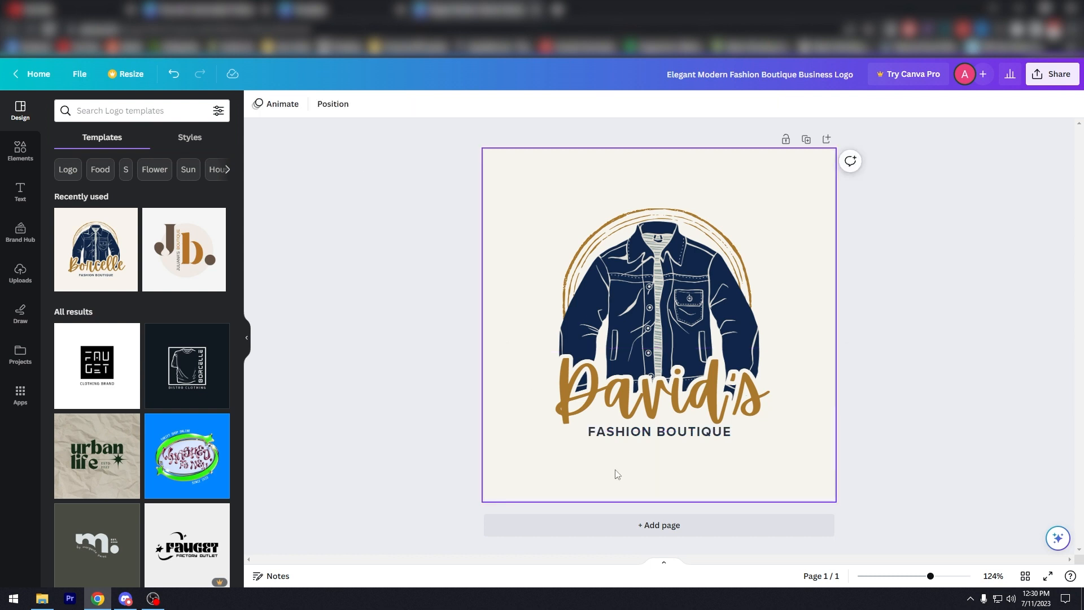
Replace the "FASHION BOUTIQUE" tagline below the headline with "DENIM SHOP"
double_click(628, 428)
type("DEN")
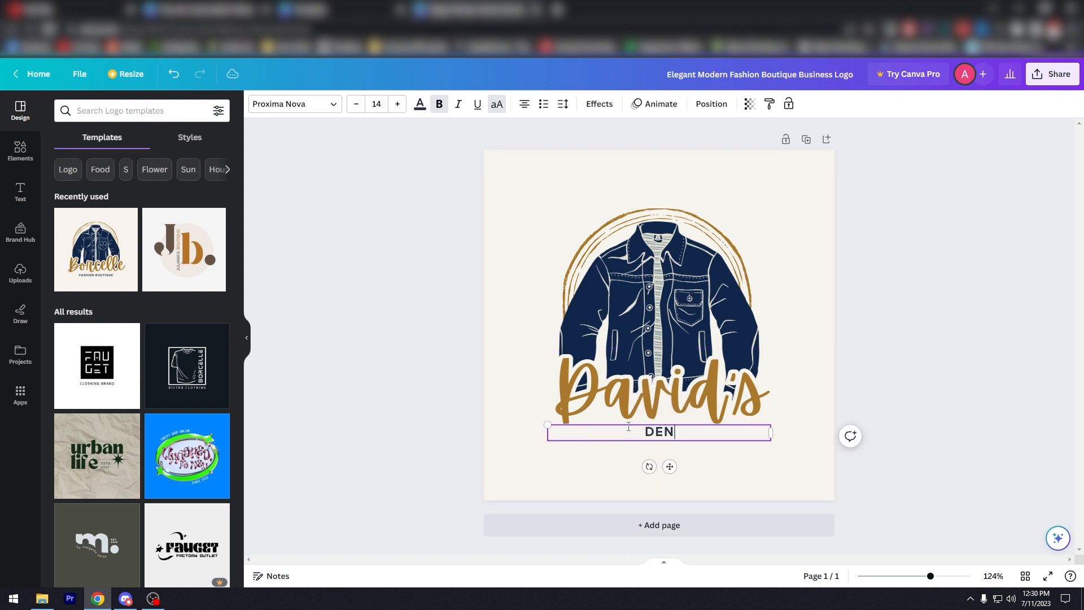
type("IM SHOP")
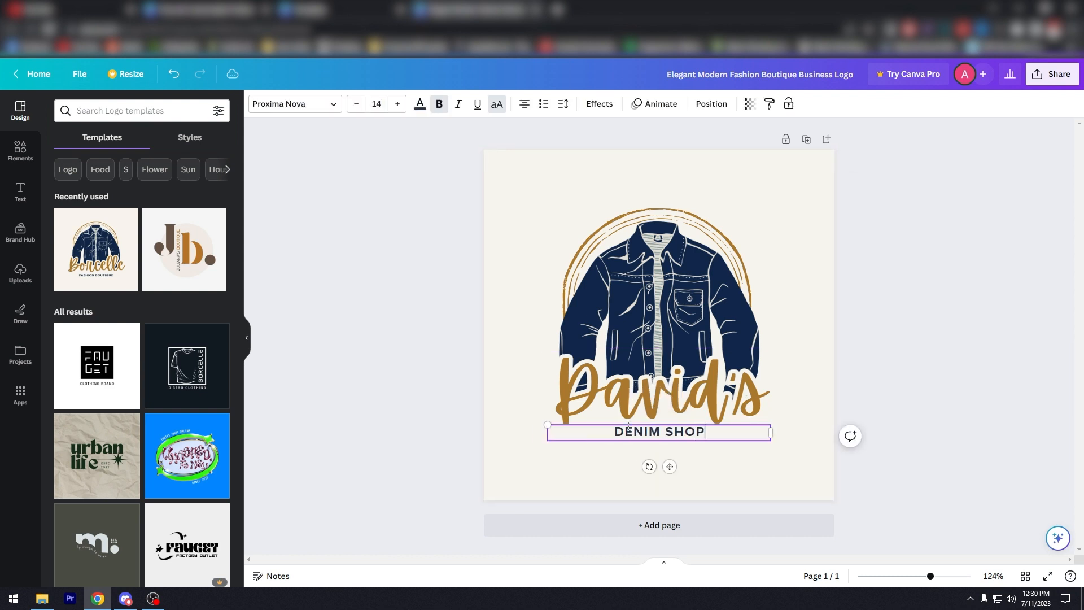
left_click(334, 308)
Move the "DENIM SHOP" tagline slightly lower and keep it horizontally centered beneath the headline
left_click(690, 432)
left_click_drag(690, 432, 694, 435)
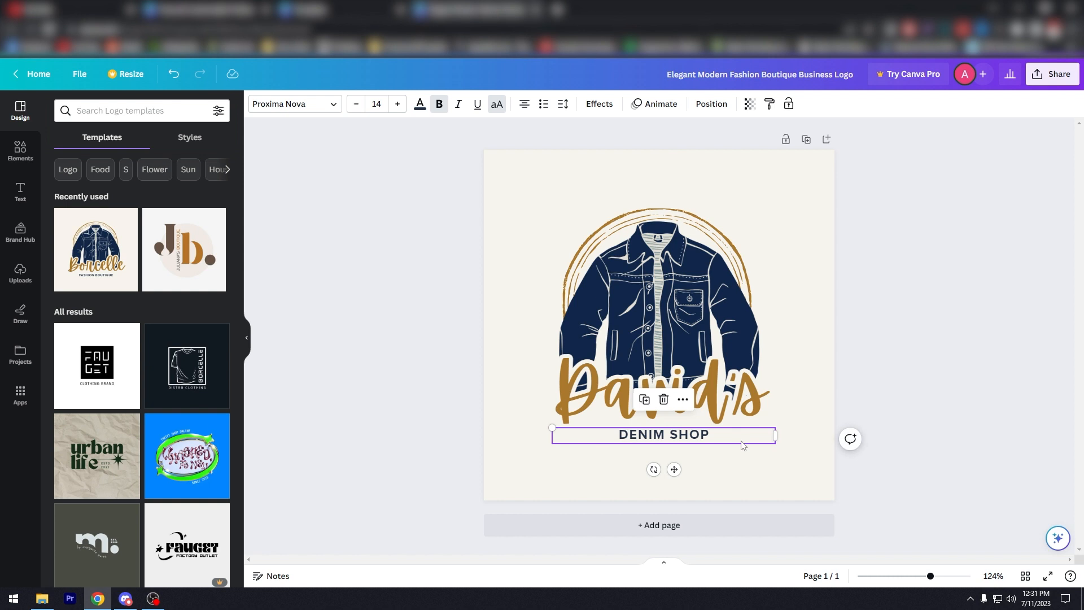
left_click(397, 481)
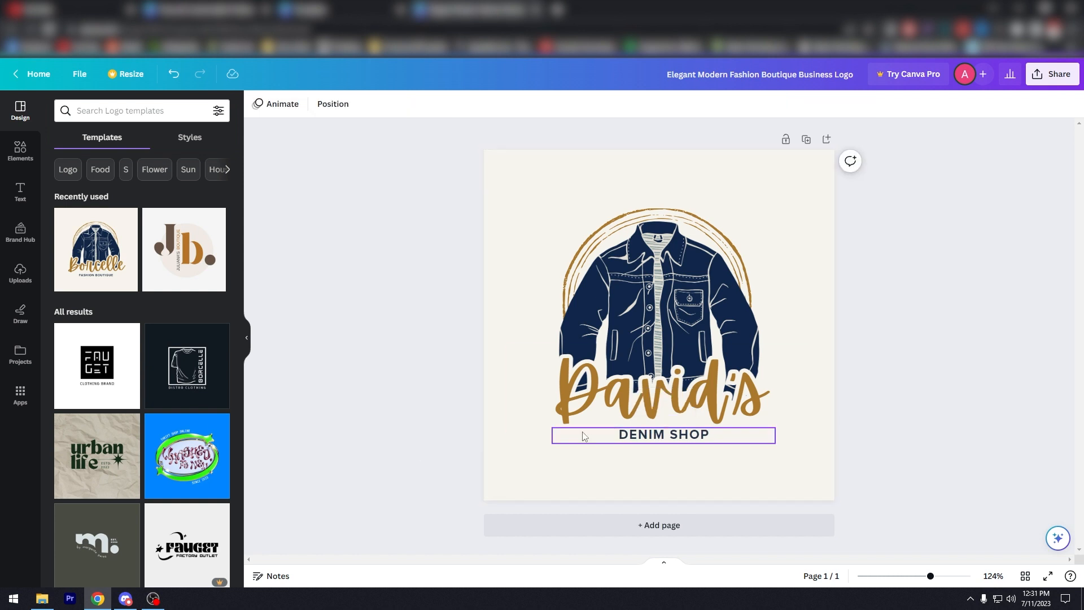
left_click(677, 433)
left_click_drag(679, 435, 686, 438)
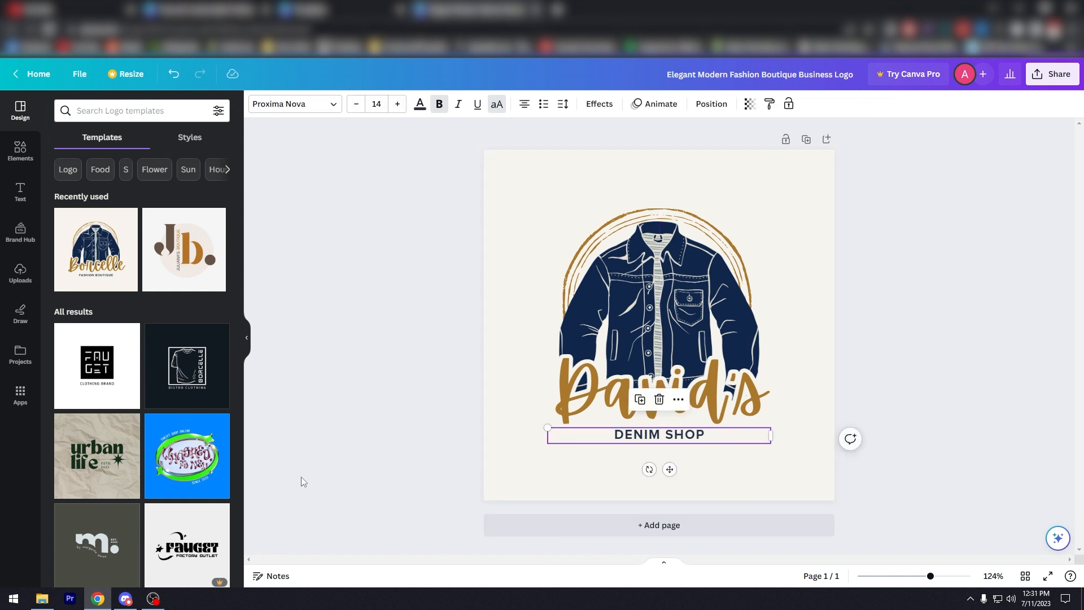
left_click(331, 430)
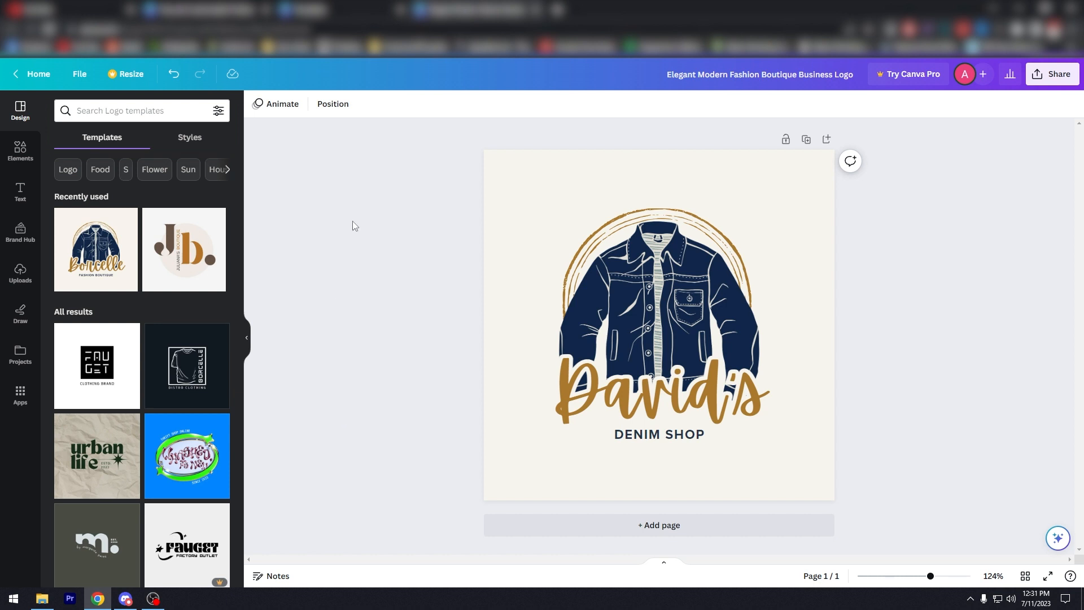
Try tan, gray-blue and light gray page backgrounds, and settle on the turquoise-to-dark-blue gradient
left_click(498, 229)
left_click(258, 104)
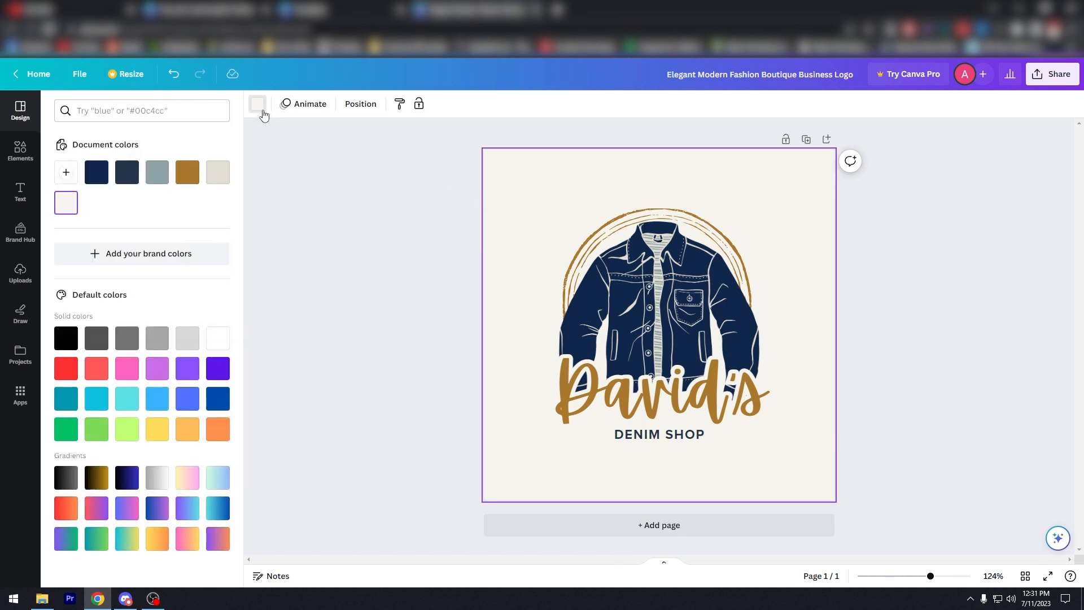
left_click(189, 172)
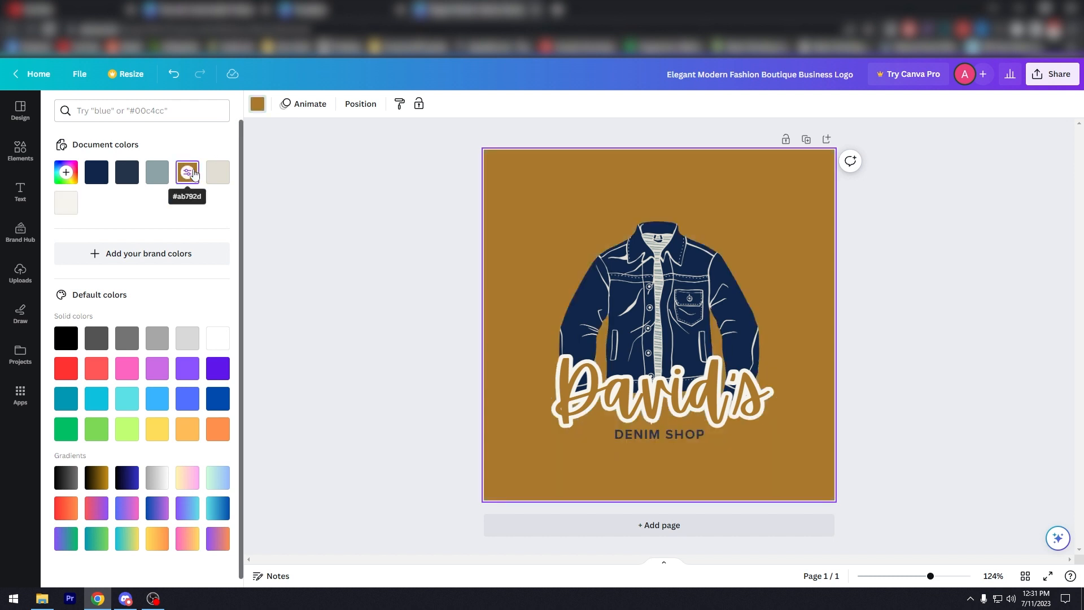
left_click(167, 173)
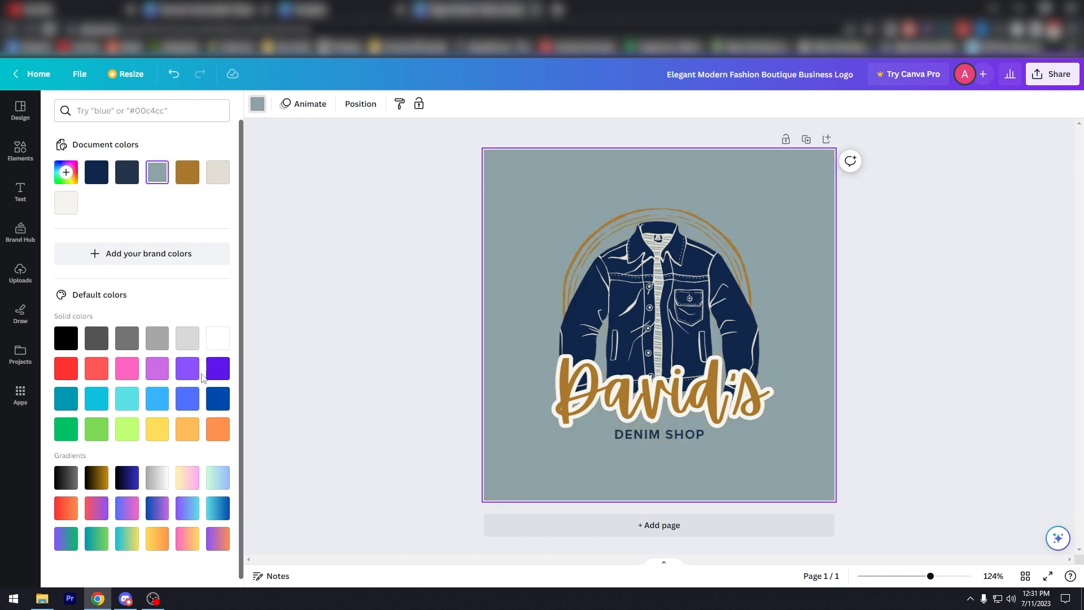
left_click(182, 341)
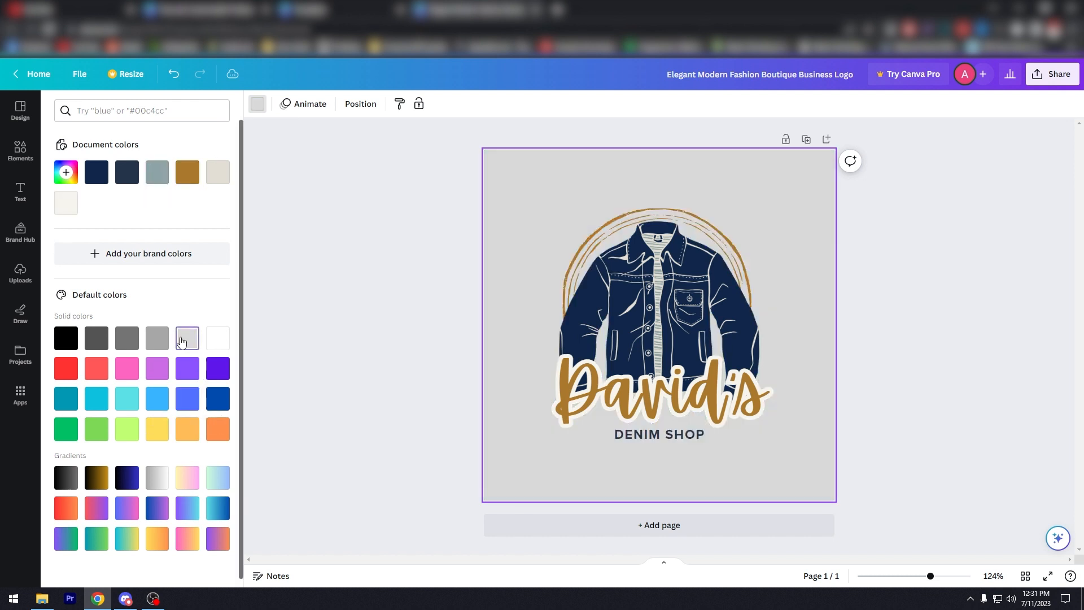
left_click(187, 477)
left_click(218, 517)
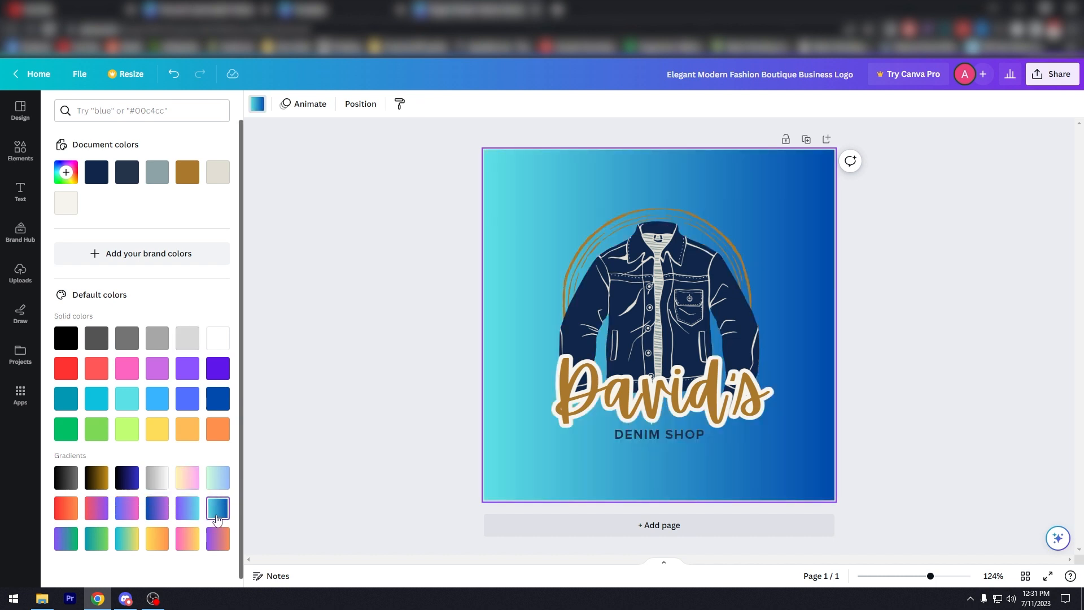
left_click(402, 292)
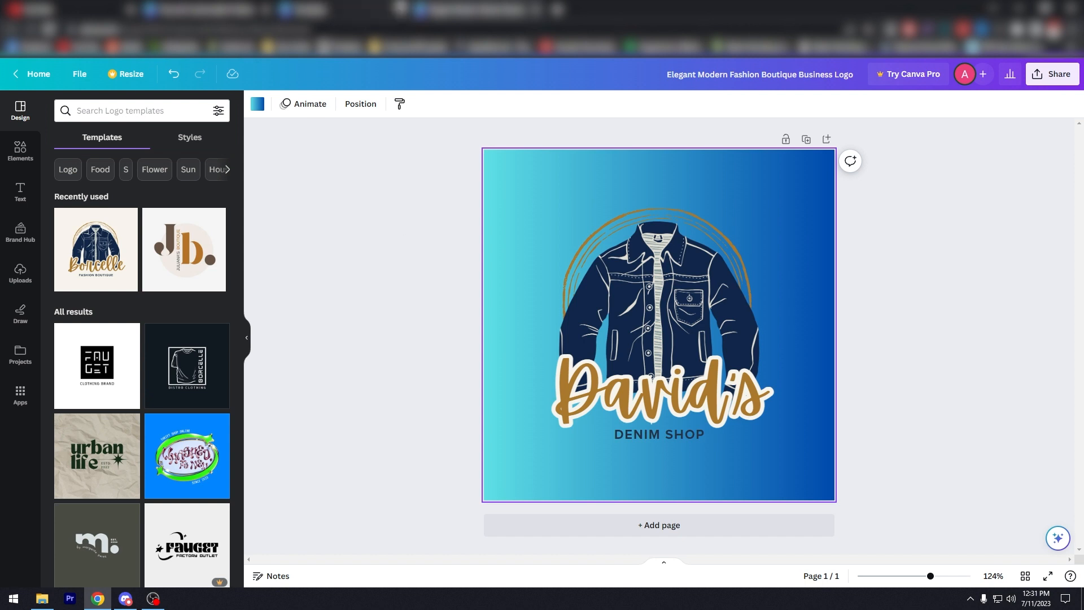
Close the denim shop logo design and return to the boutique template's page
left_click(382, 9)
left_click(534, 9)
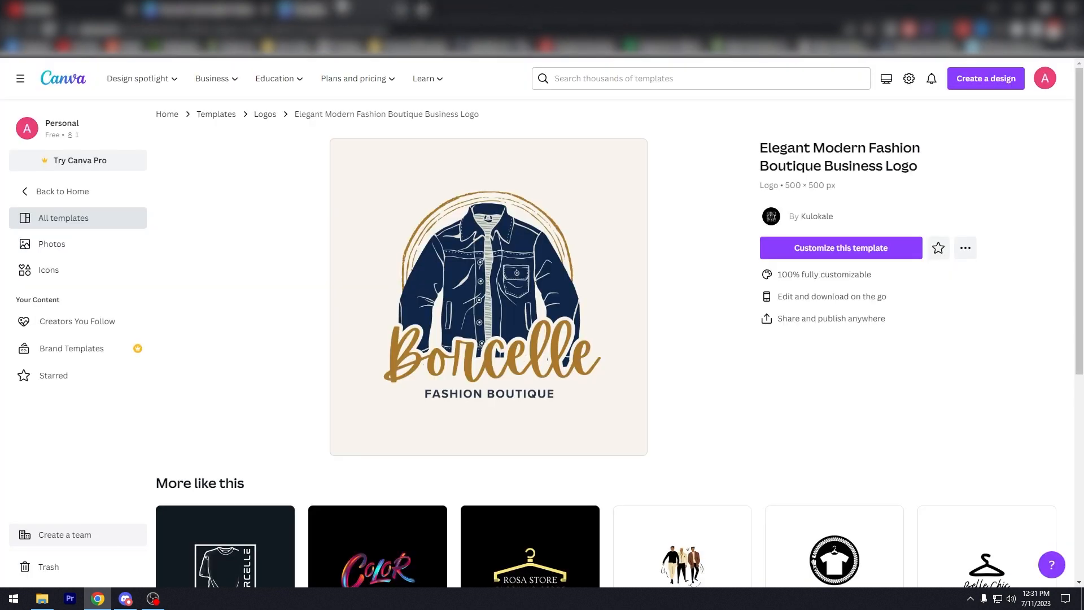
Browse the logo template gallery and open the Dark Blue White Creative Team Logo Template for customizing
left_click(228, 8)
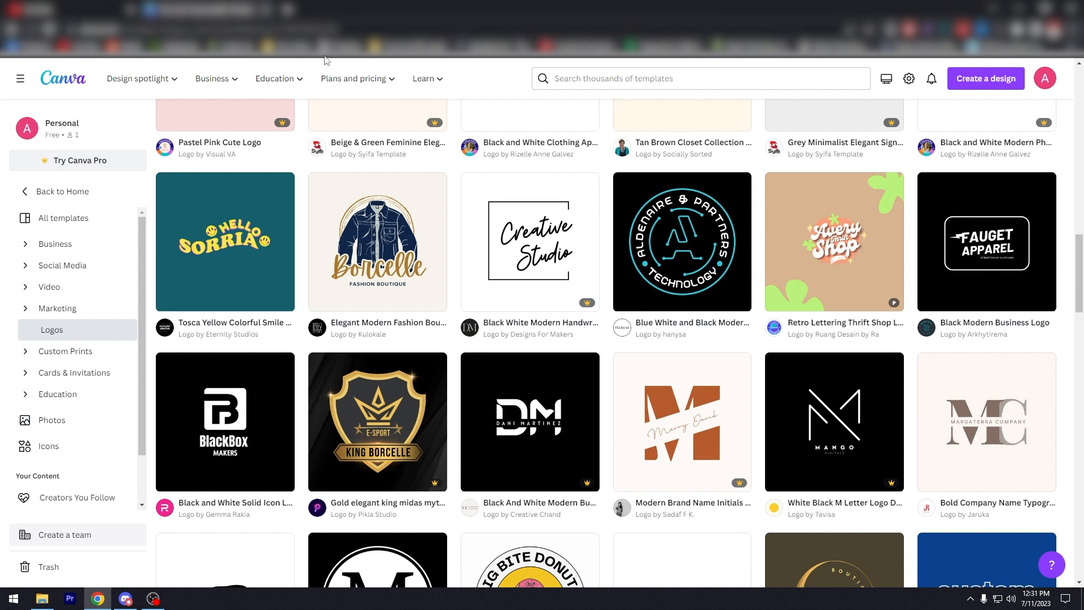
scroll(238, 365, "down", 3)
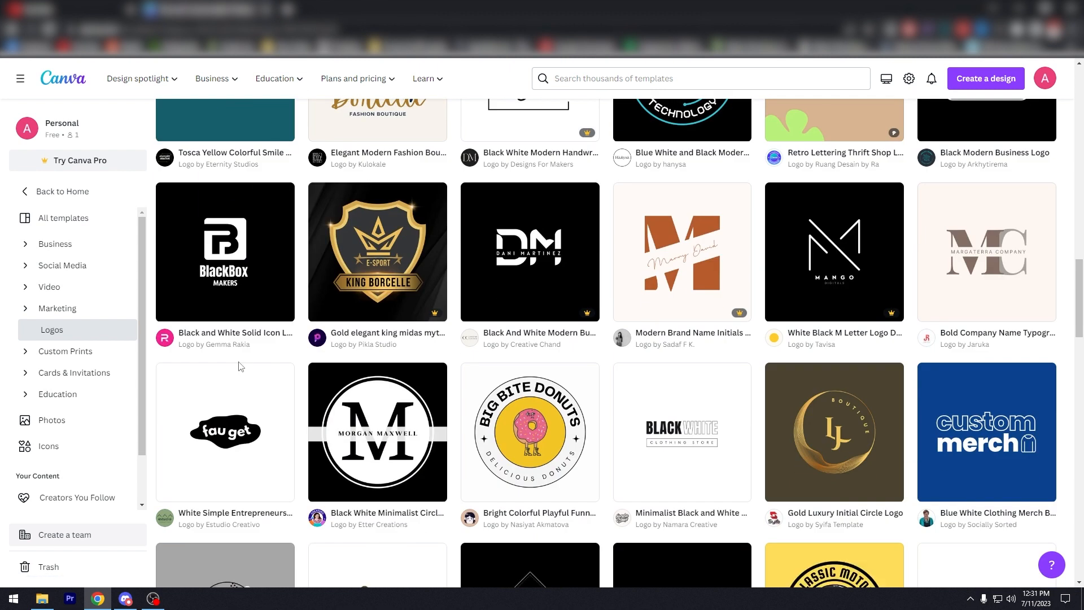
scroll(241, 366, "down", 2)
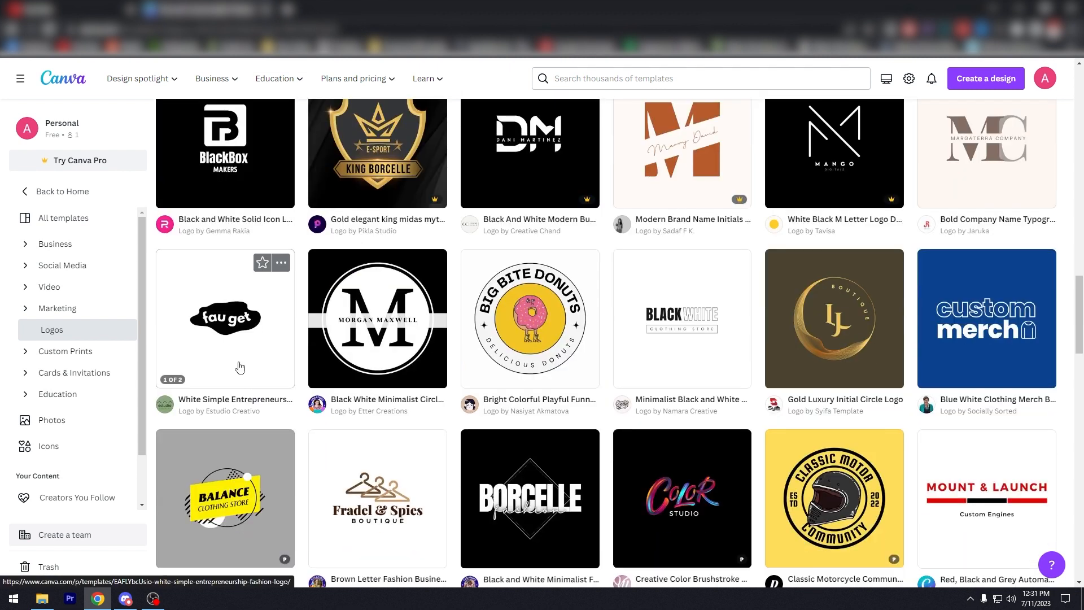
scroll(144, 319, "down", 1)
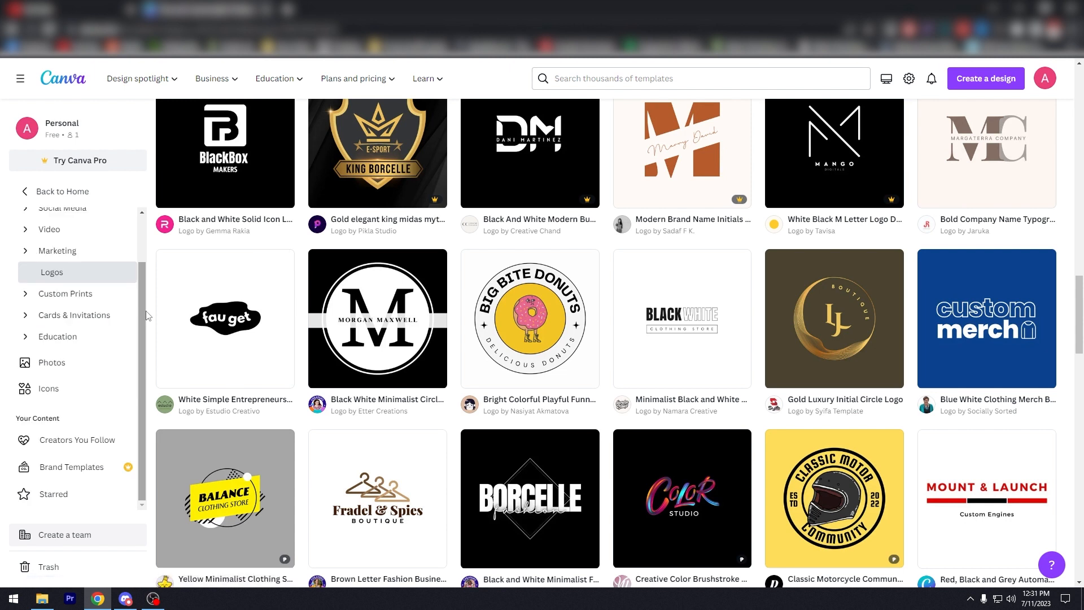
scroll(159, 316, "down", 4)
scroll(150, 313, "down", 2)
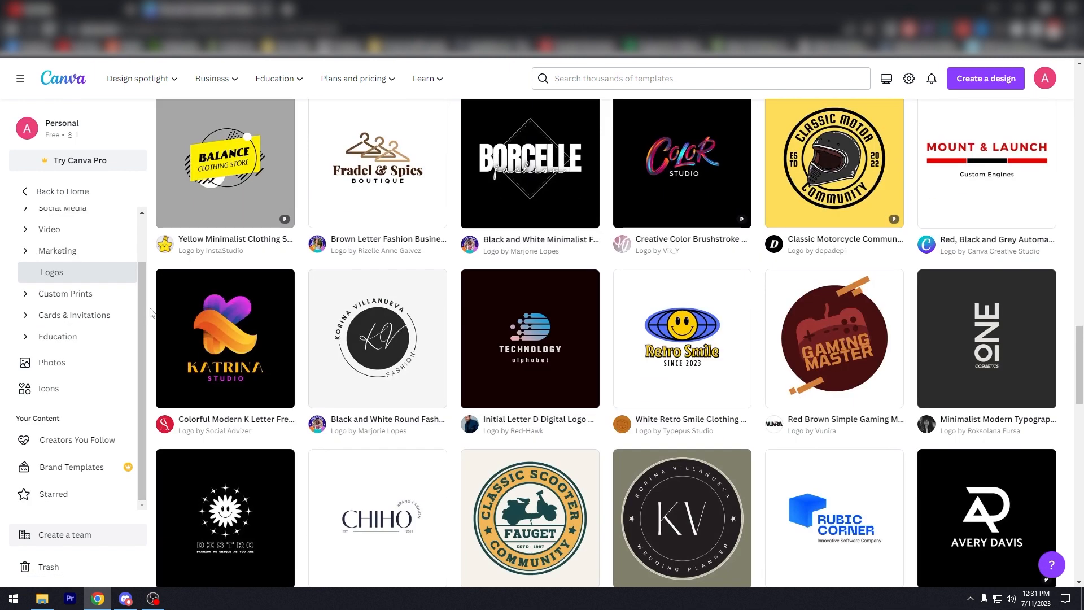
scroll(152, 313, "down", 4)
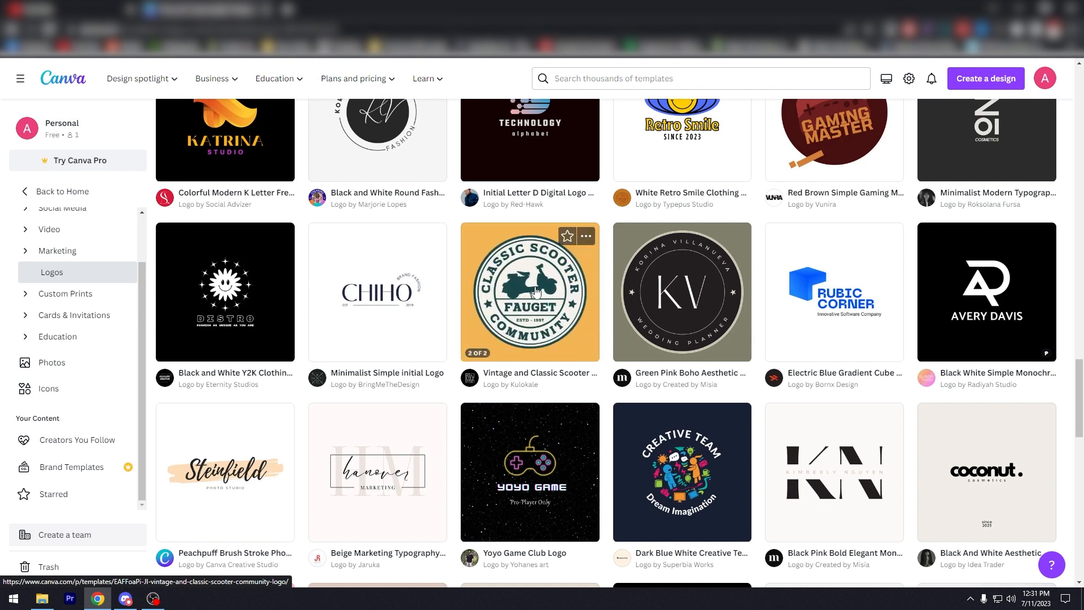
scroll(535, 291, "down", 2)
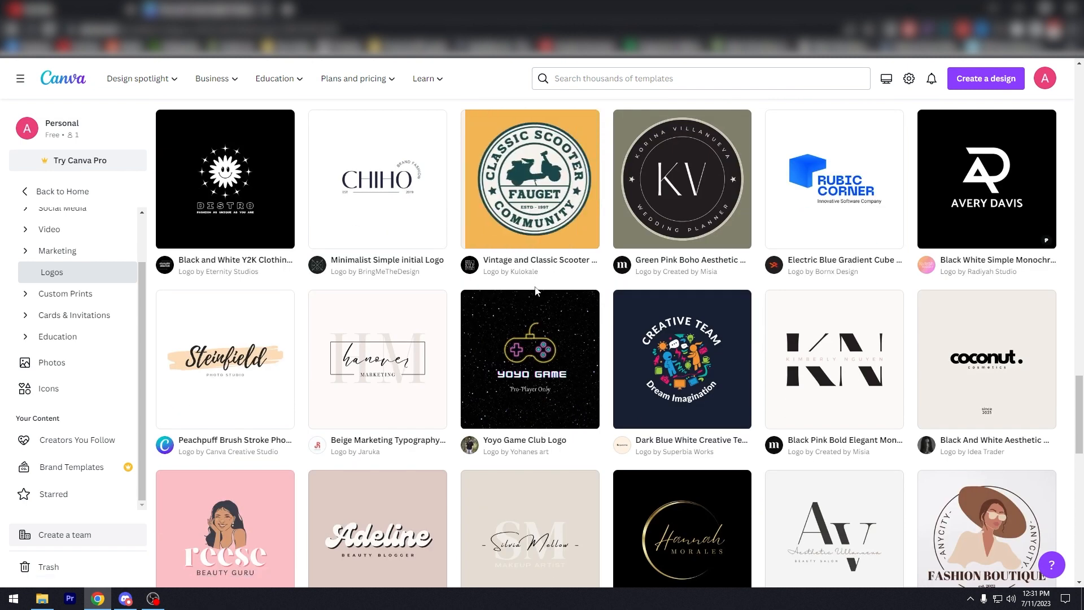
left_click(698, 386)
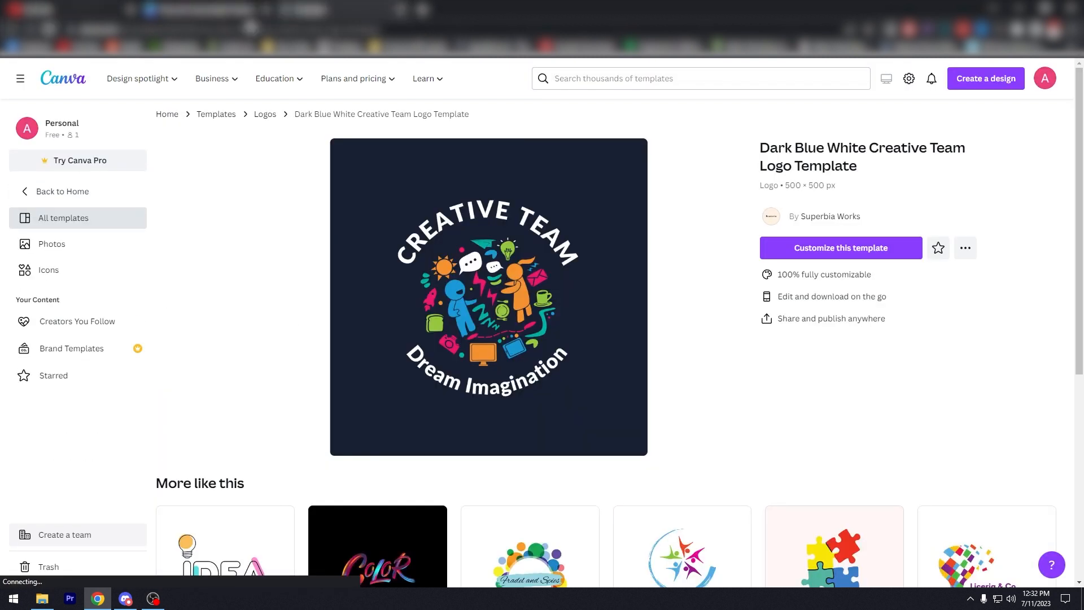
left_click(796, 255)
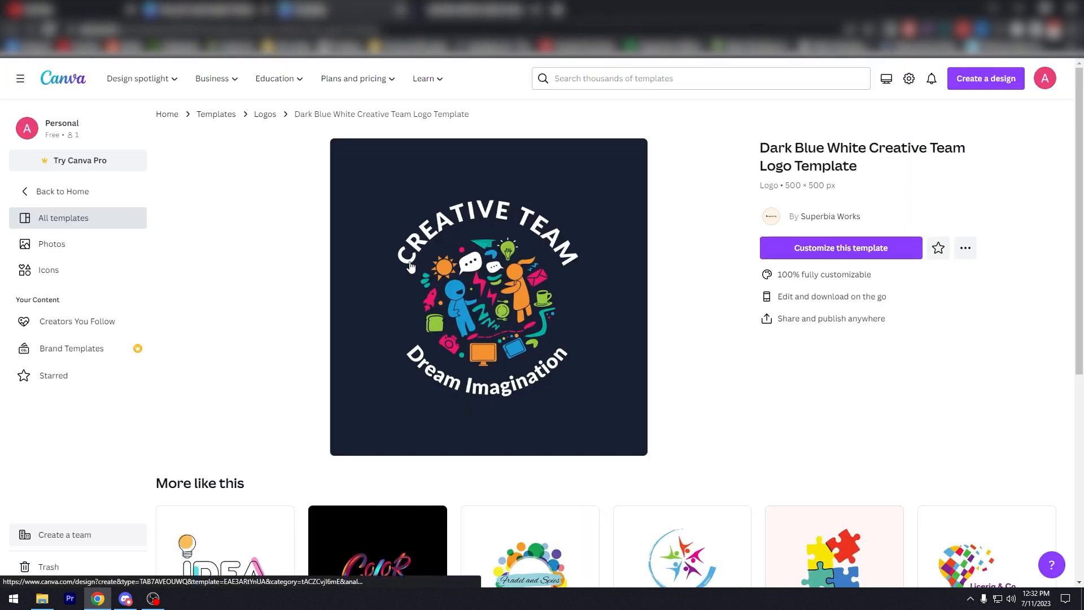
left_click(499, 7)
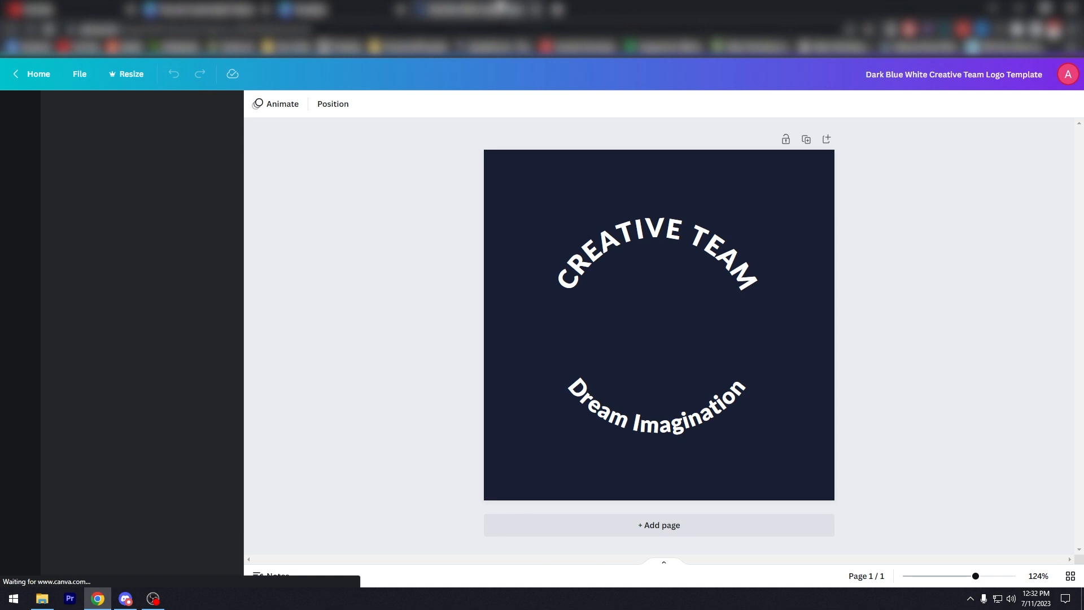
Replace the curved "CREATIVE TEAM" headline above the illustration with "LUKEWARM"
left_click(615, 235)
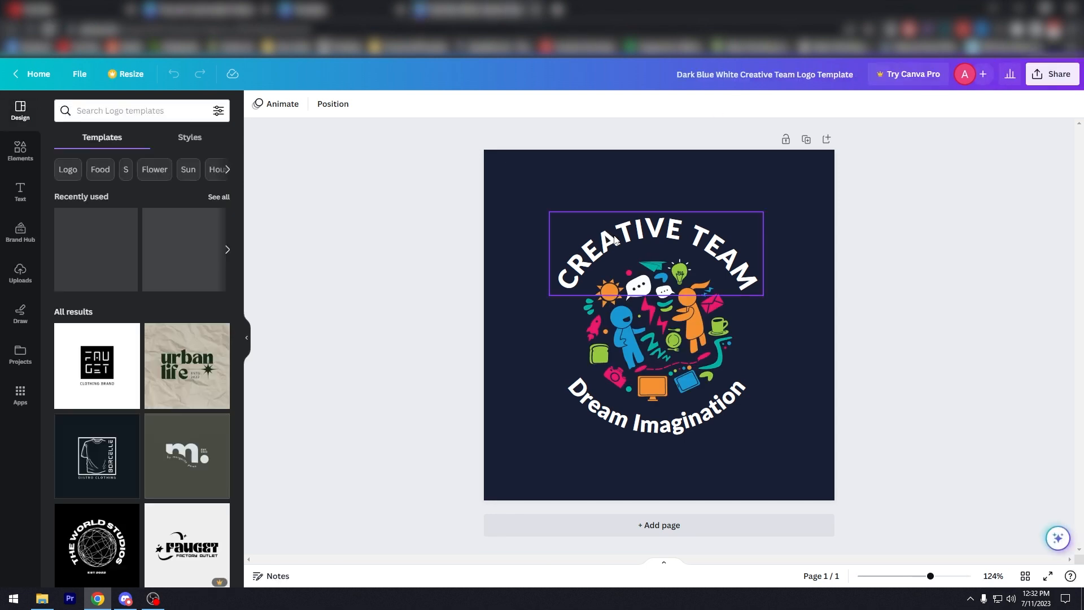
double_click(615, 235)
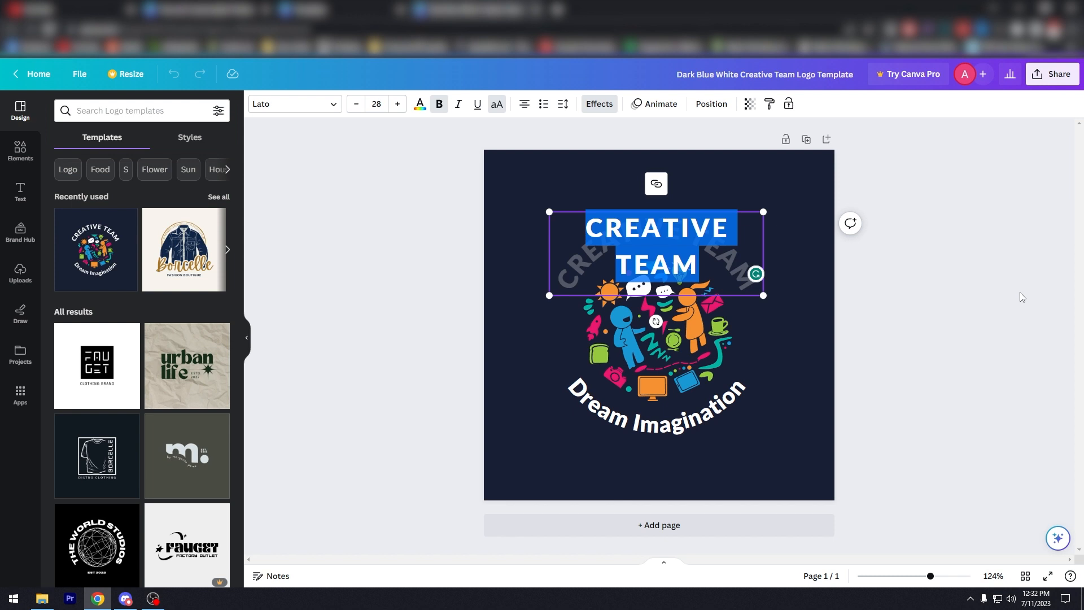
type("LUKEWARM")
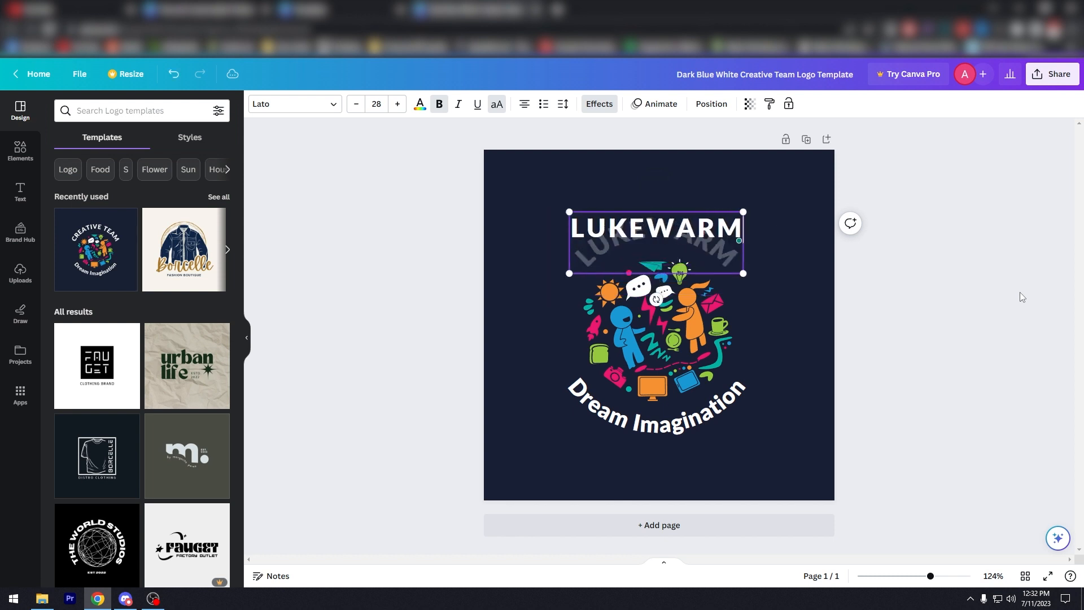
left_click(396, 359)
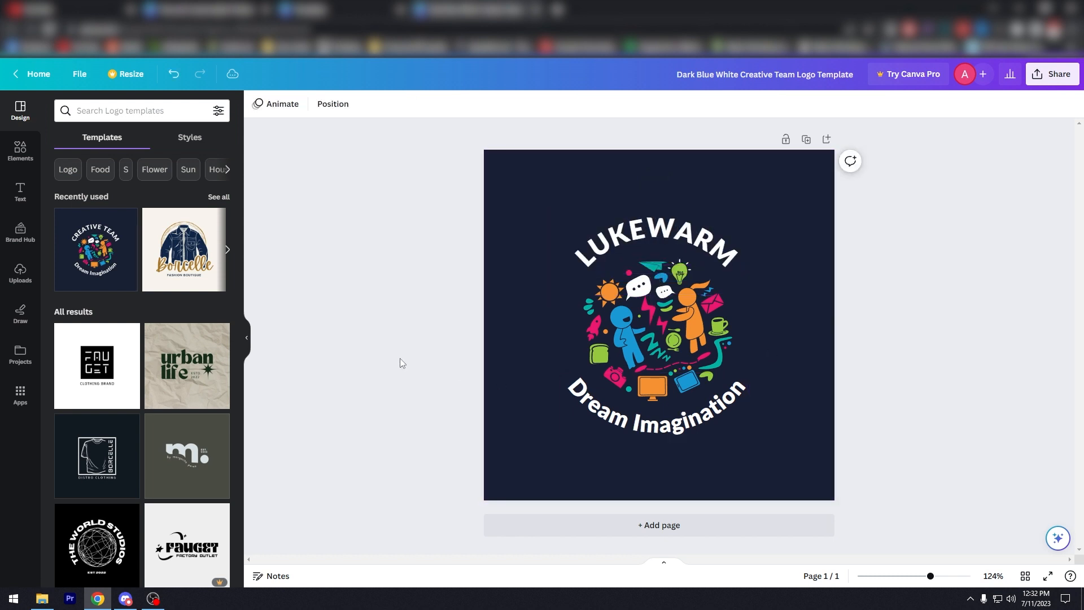
Replace the curved "Dream Imagination" tagline below the illustration with "Creative Team"
left_click(630, 424)
double_click(630, 424)
key("BackSpace")
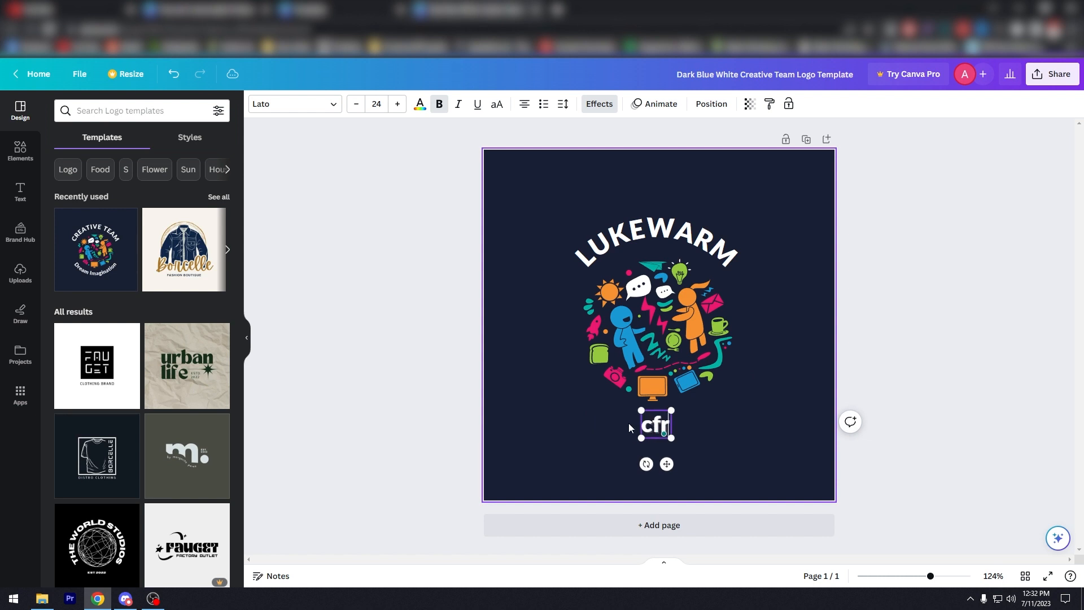
key("ctrl+z")
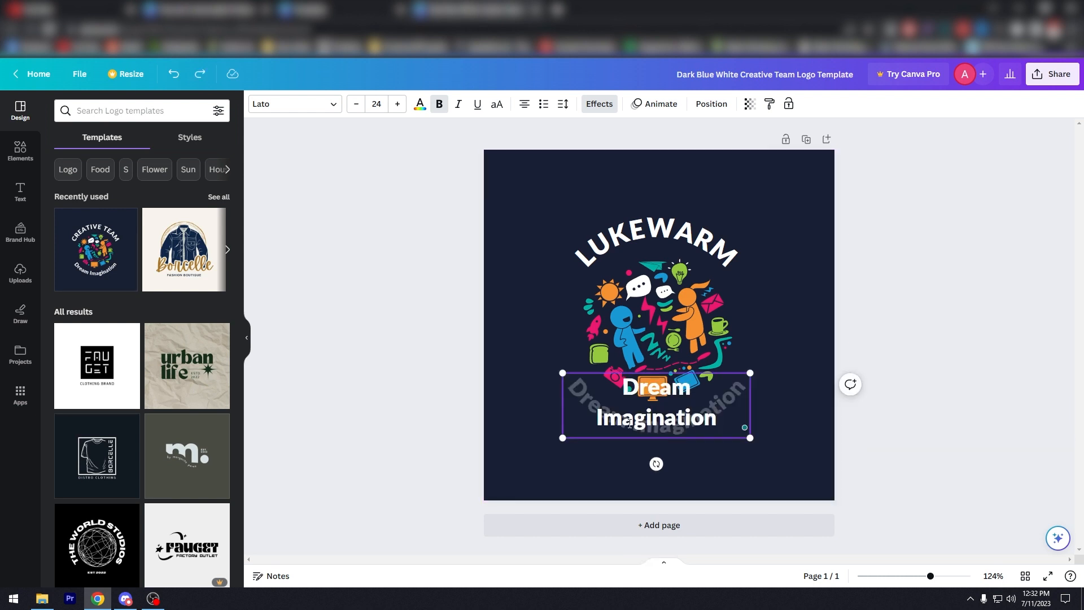
key("ctrl+a")
type("Crest")
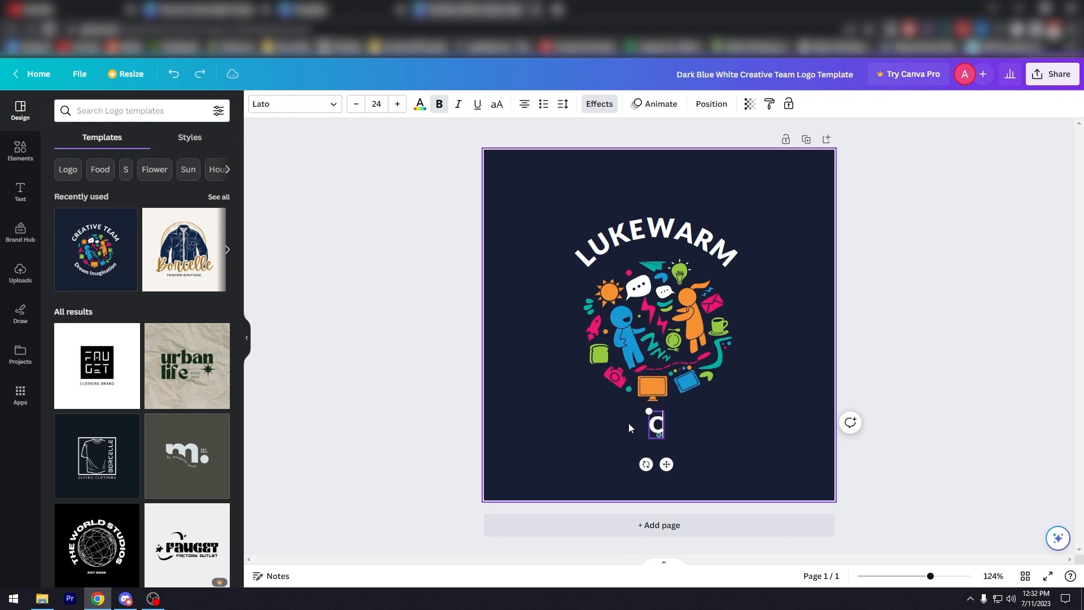
key("BackSpace")
key("BackSpace")
type("at")
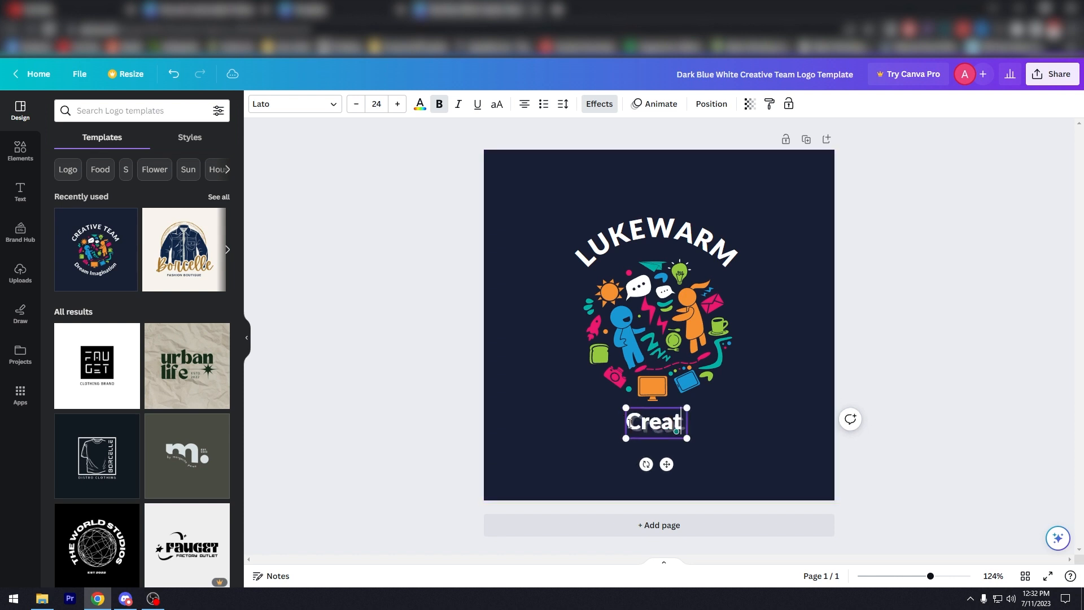
type("ive Team")
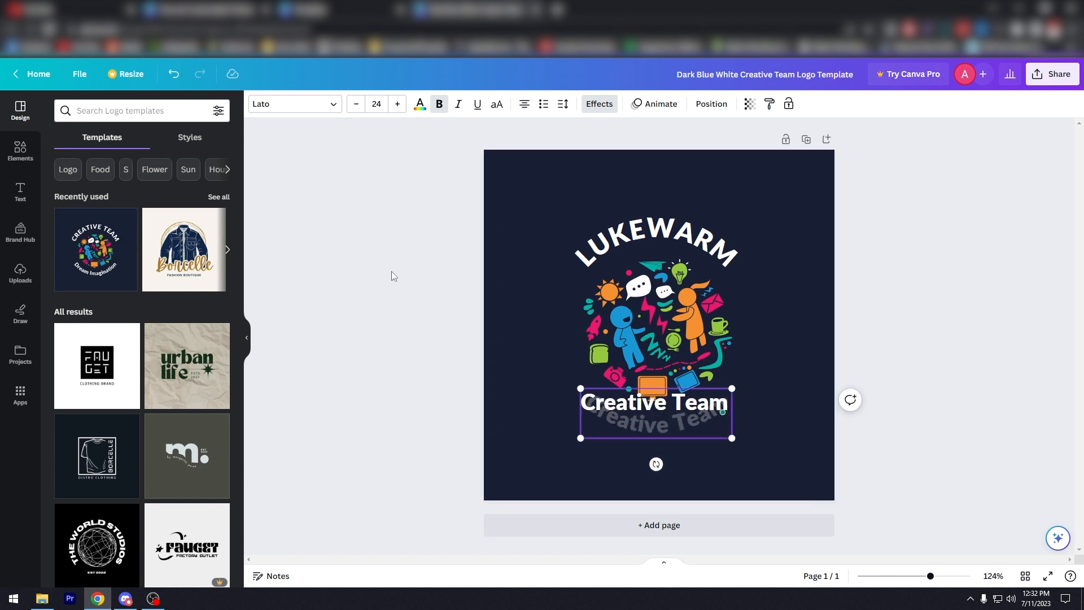
left_click(358, 264)
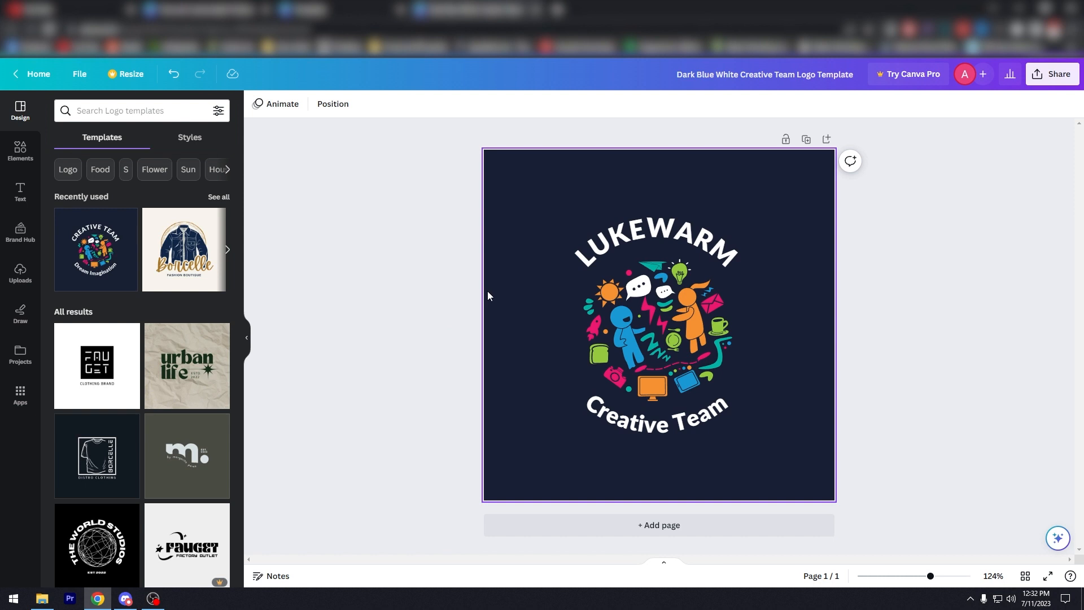
Change the page background to solid coral red
left_click(507, 200)
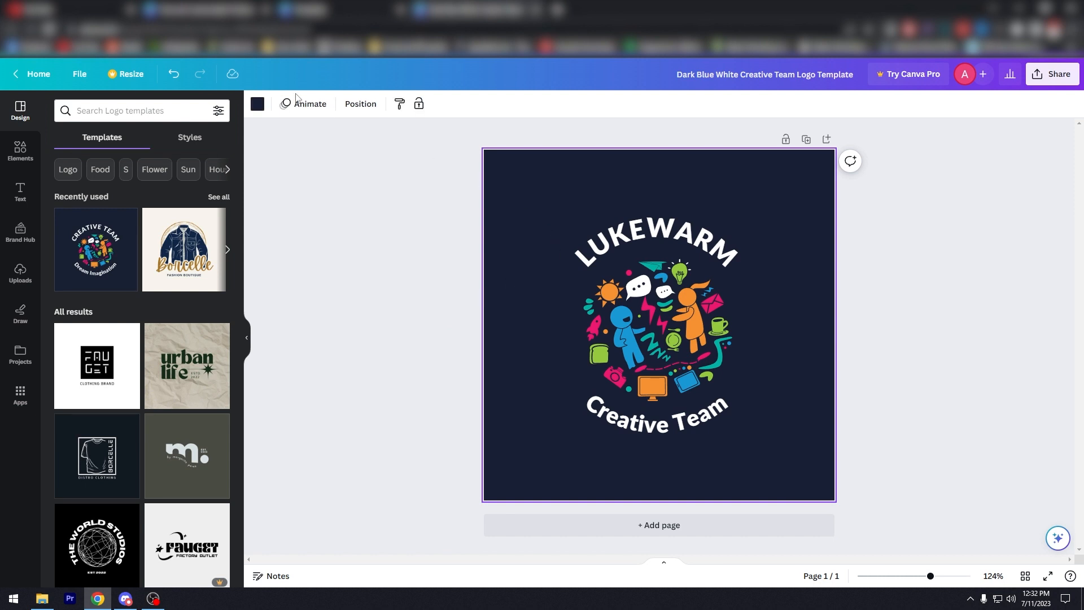
left_click(257, 104)
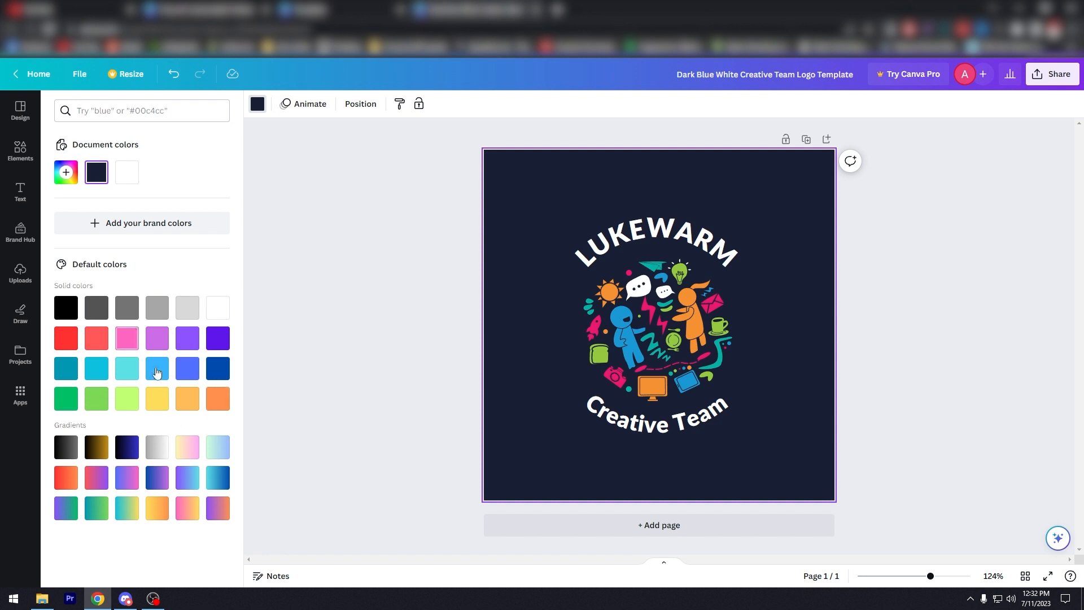
left_click(97, 339)
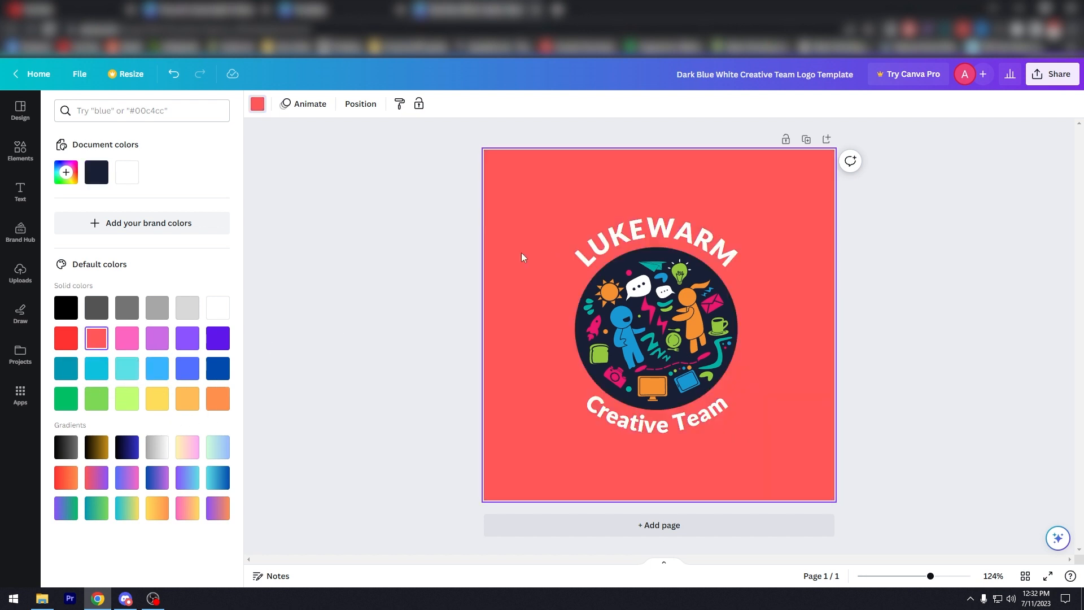
Recolor the "LUKEWARM" headline and the "Creative Team" tagline dark blue
left_click(618, 238)
left_click(617, 238)
double_click(618, 238)
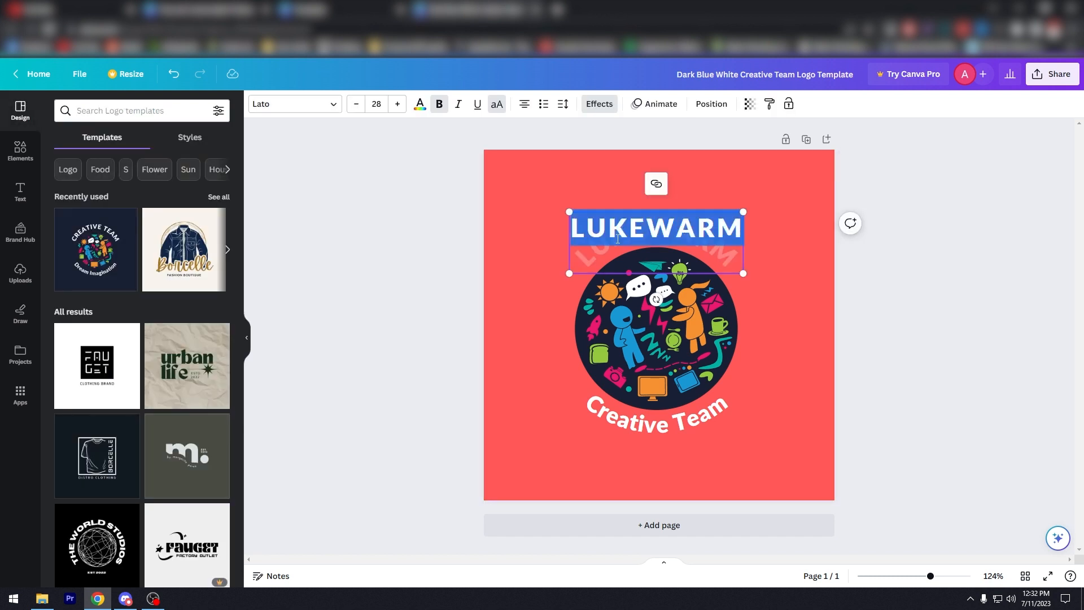
left_click(419, 104)
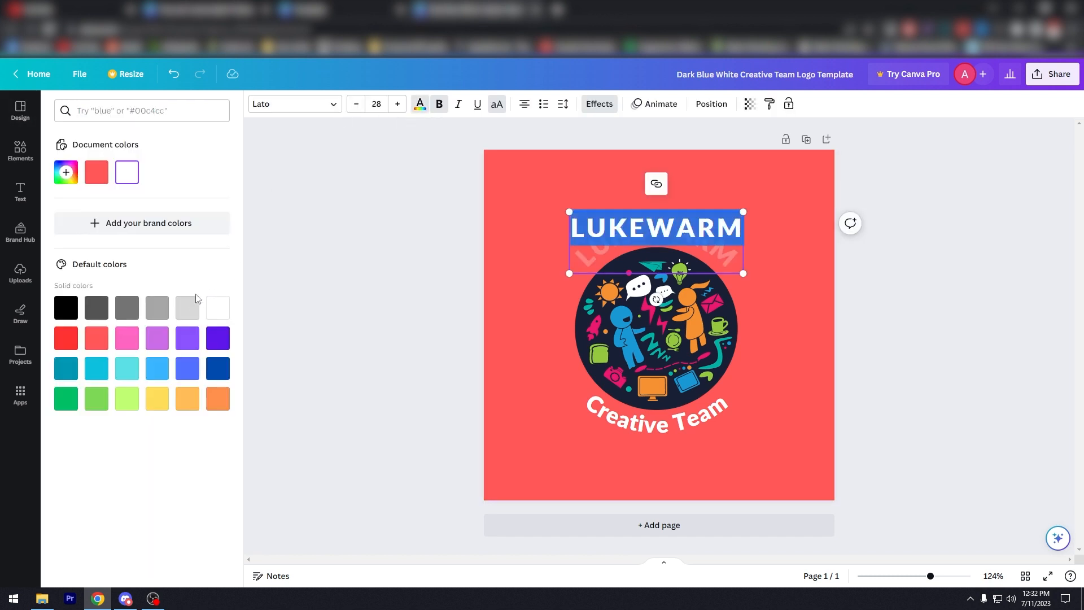
left_click(215, 365)
left_click(587, 418)
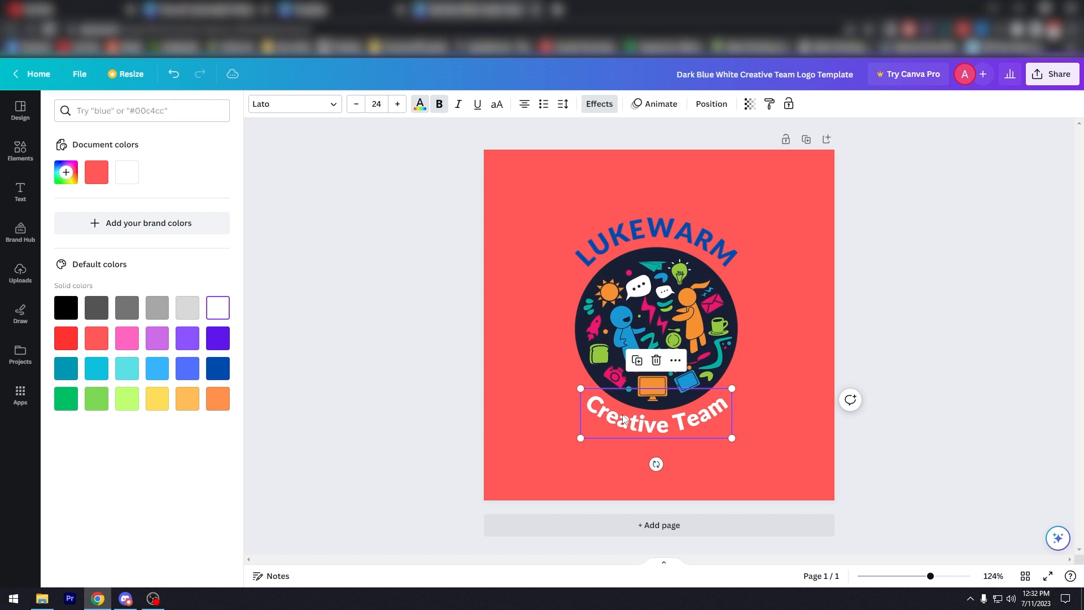
double_click(592, 415)
left_click(226, 370)
Try light turquoise and bright cyan page backgrounds, and settle on the pale green-to-light-blue gradient
left_click(544, 331)
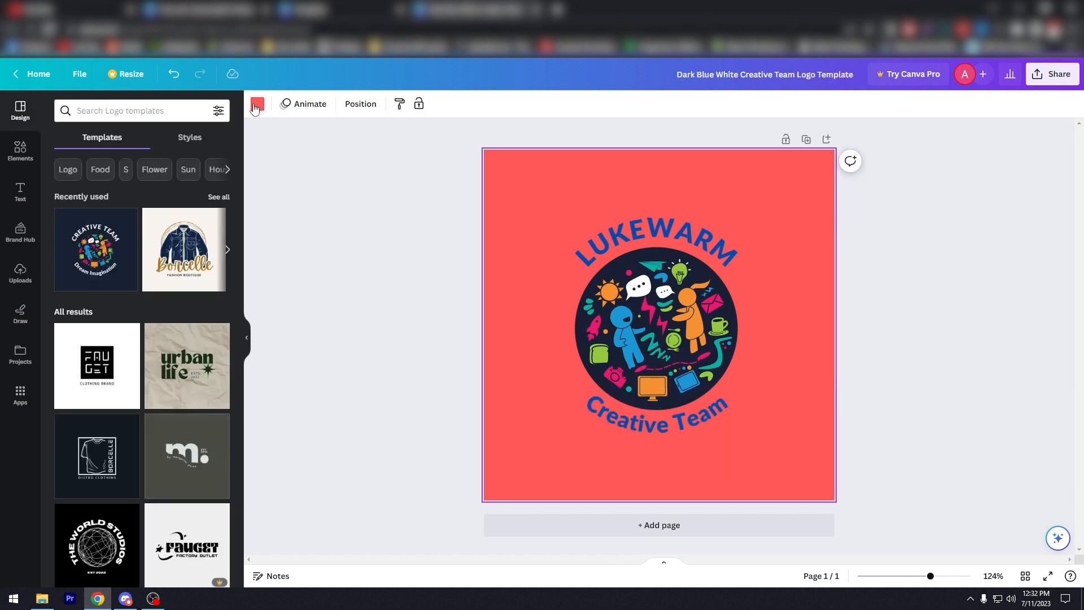
left_click(257, 104)
left_click(126, 368)
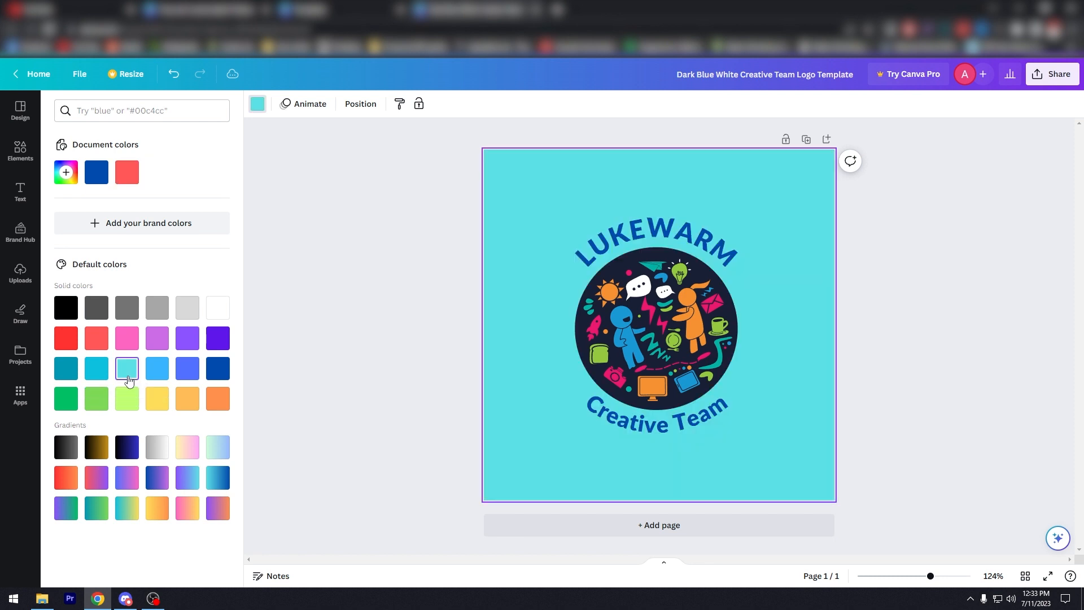
left_click(96, 369)
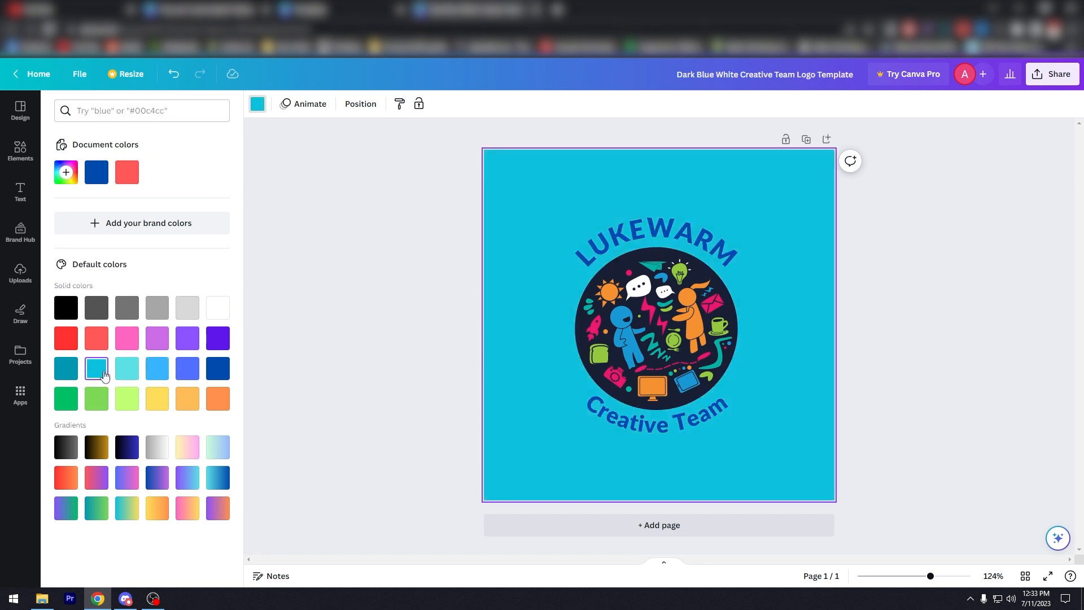
left_click(219, 452)
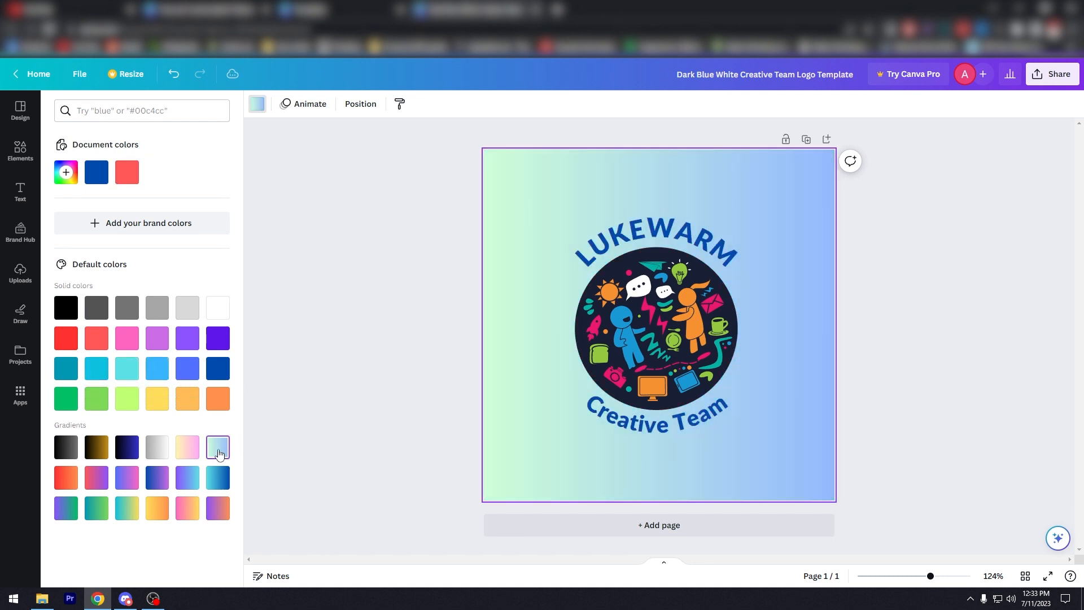
left_click(383, 365)
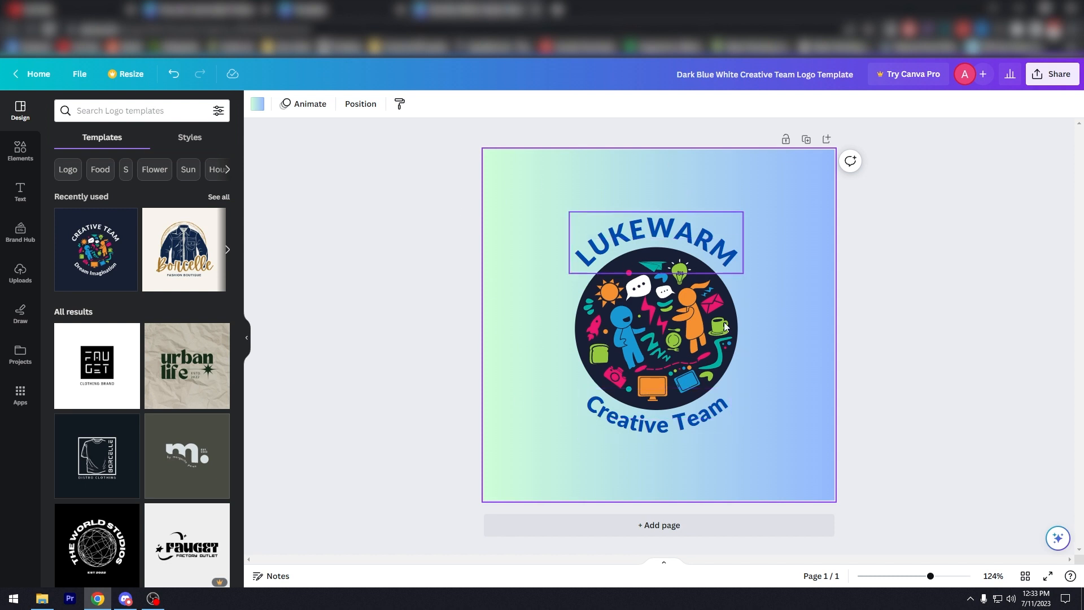
left_click(632, 316)
left_click(422, 315)
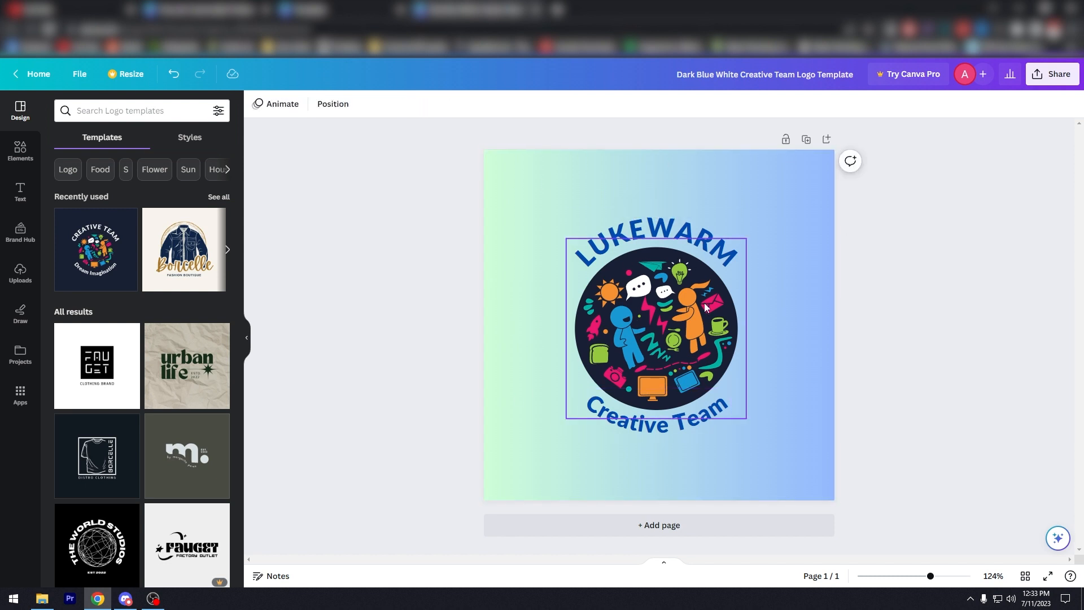